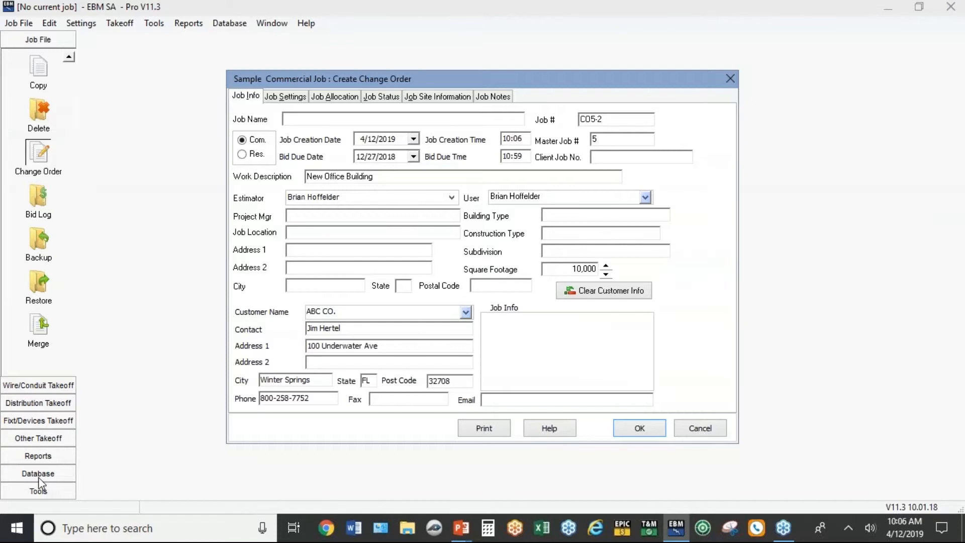
Create the change order with job name "New Feeder" and work description "Add new feeder".
{"action": "type", "text": "New Feeder"}
{"action": "double_click", "coordinate": [603, 121]}
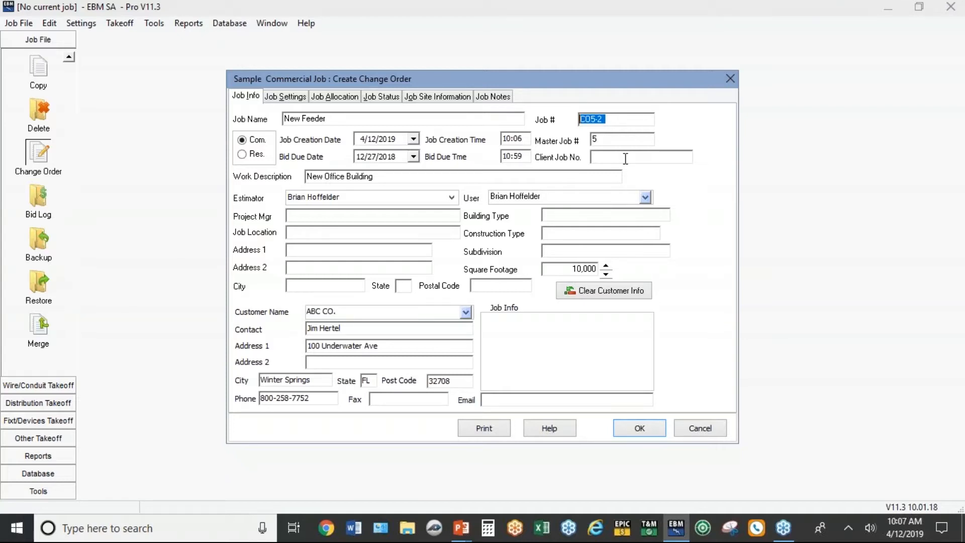
{"action": "left_click", "coordinate": [597, 141]}
{"action": "left_click_drag", "start_coordinate": [384, 179], "coordinate": [254, 176]}
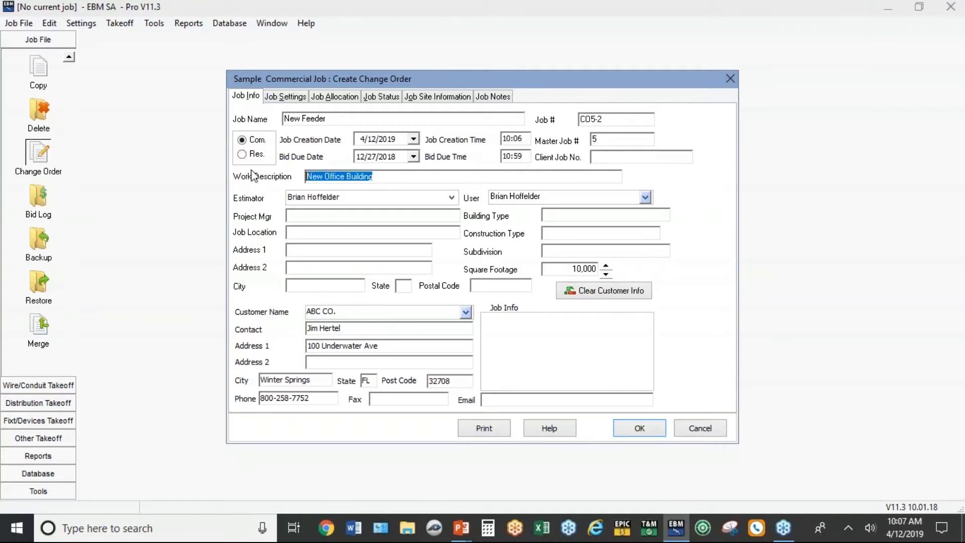
{"action": "type", "text": "Add"}
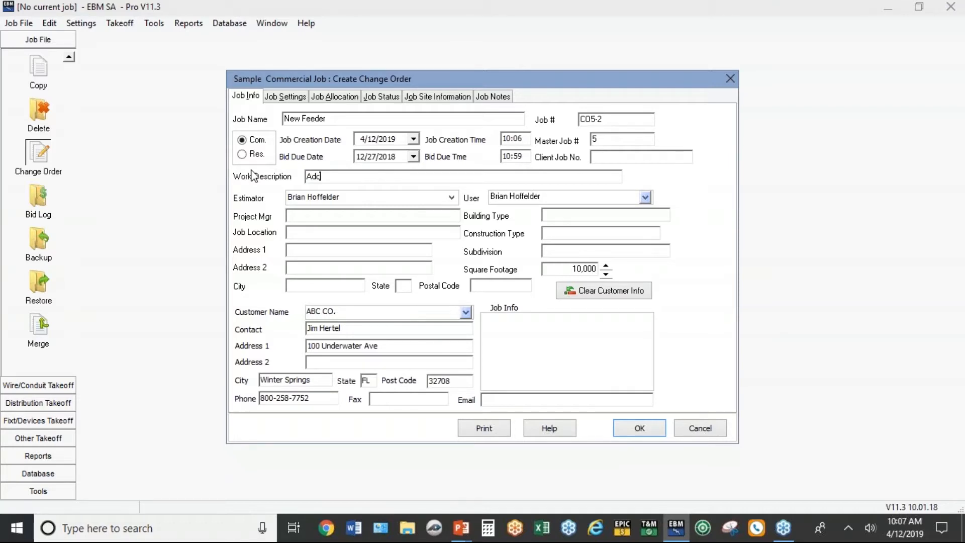
{"action": "type", "text": " new feeder"}
{"action": "left_click", "coordinate": [649, 429]}
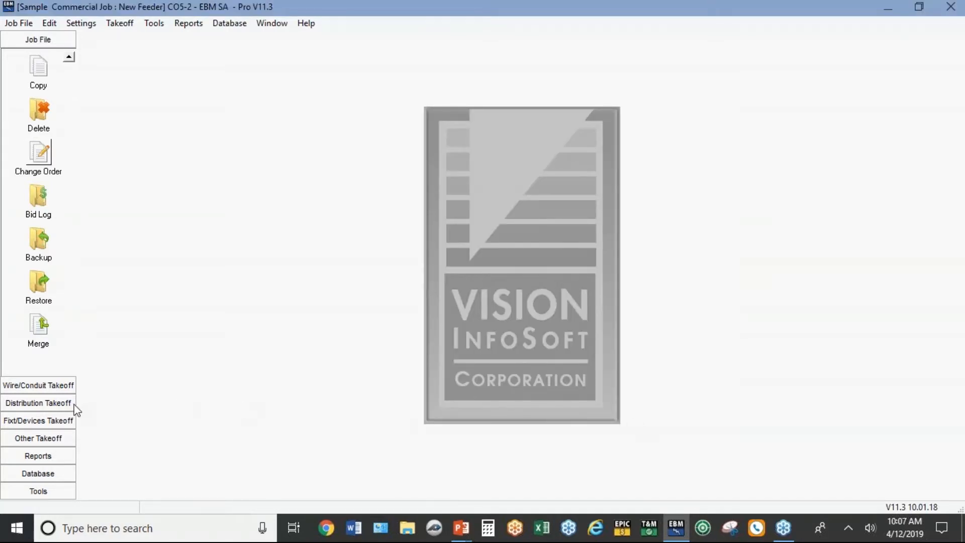
Start a feeder takeoff with designation P1 and note its run from MSB to Panel P1.
{"action": "left_click", "coordinate": [25, 386]}
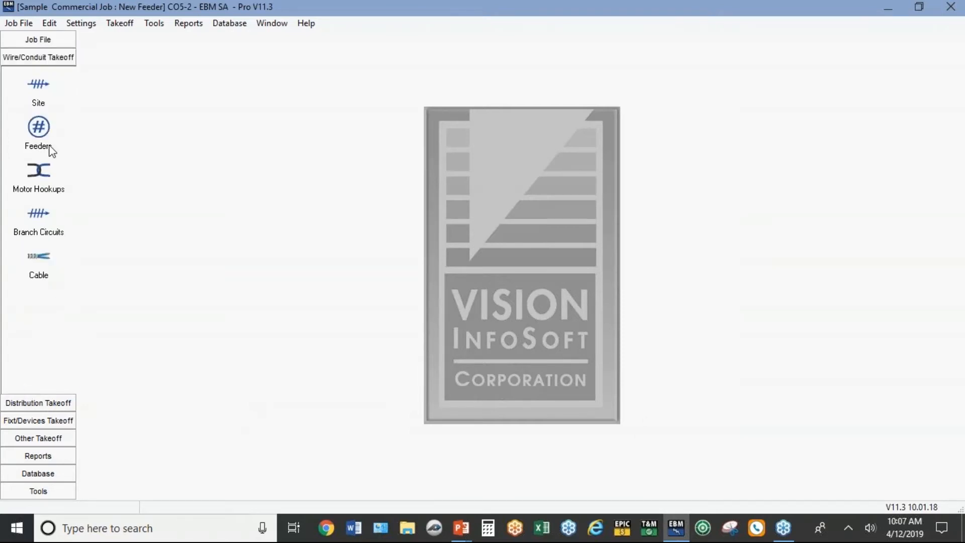
{"action": "left_click", "coordinate": [43, 130]}
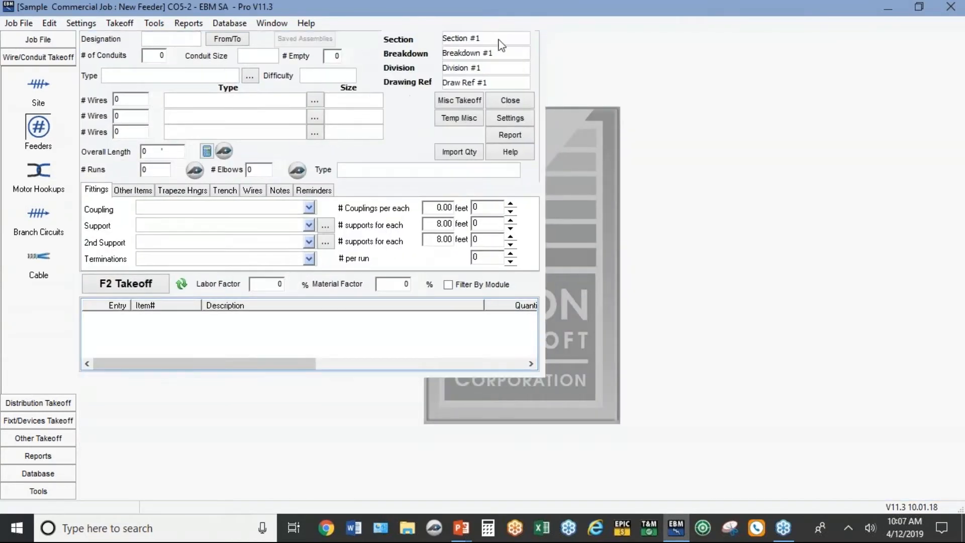
{"action": "left_click", "coordinate": [499, 38]}
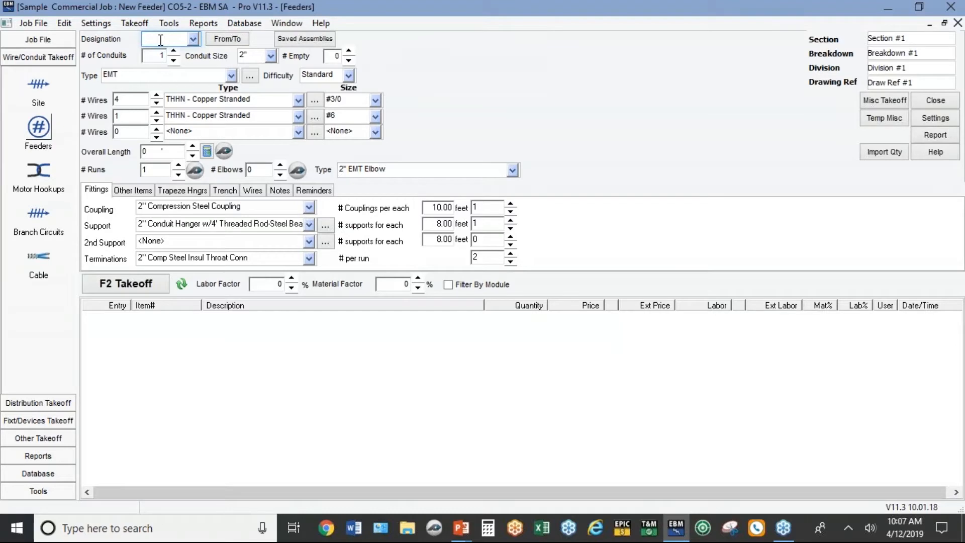
{"action": "type", "text": "P1"}
{"action": "left_click", "coordinate": [224, 41]}
{"action": "type", "text": "M"}
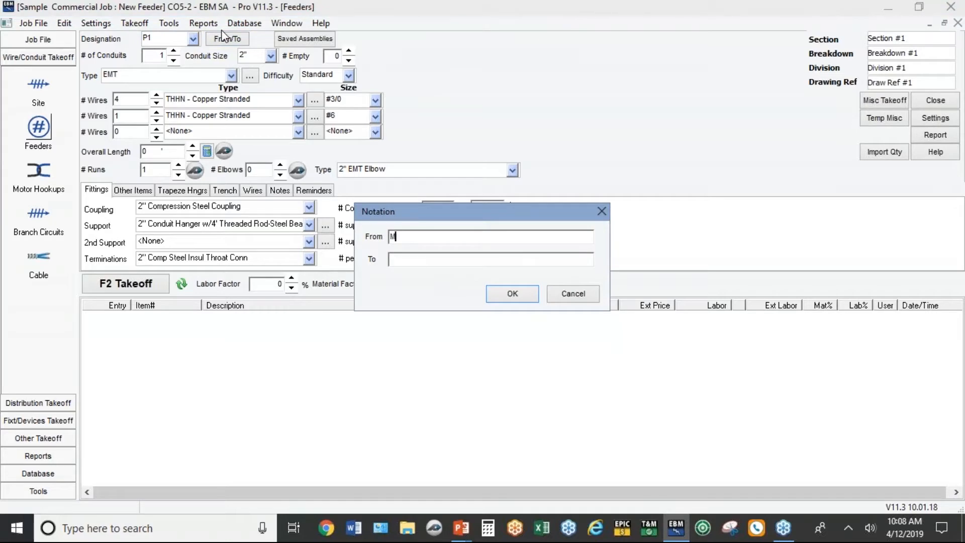
{"action": "type", "text": "SB"}
{"action": "key", "text": "Tab"}
{"action": "type", "text": "Panel P1"}
{"action": "left_click", "coordinate": [525, 294]}
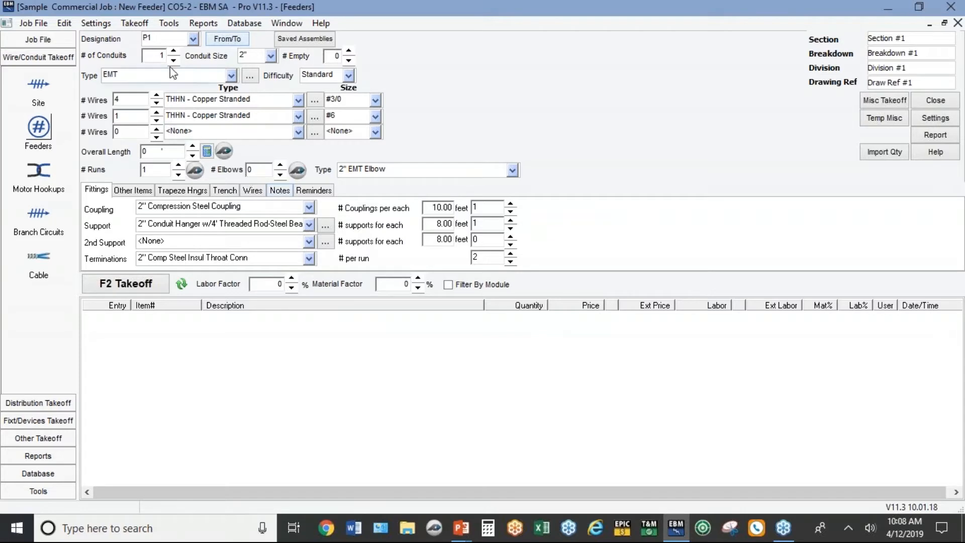
Set the feeder to 2 conduits, Standard difficulty, an overall length of 160 feet and 3 elbows.
{"action": "left_click", "coordinate": [174, 51]}
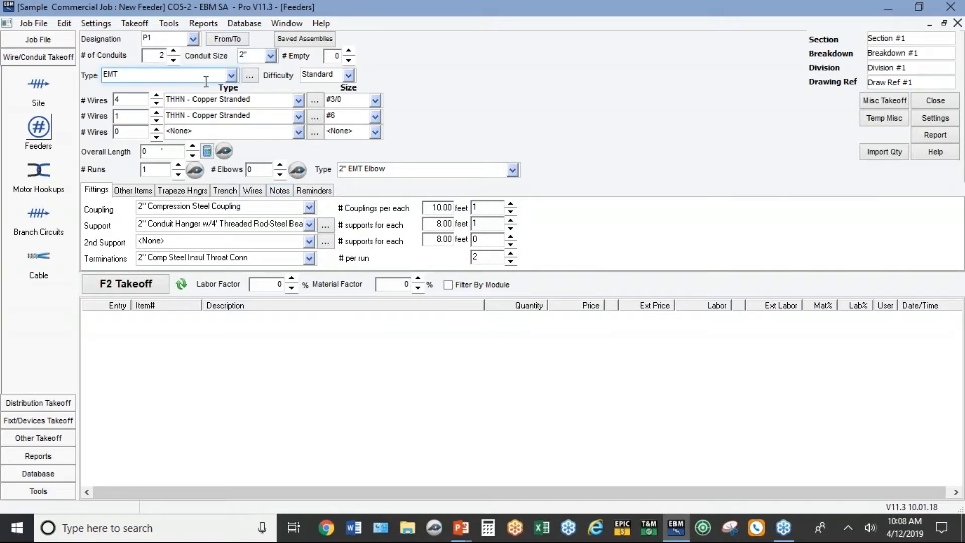
{"action": "left_click", "coordinate": [349, 77]}
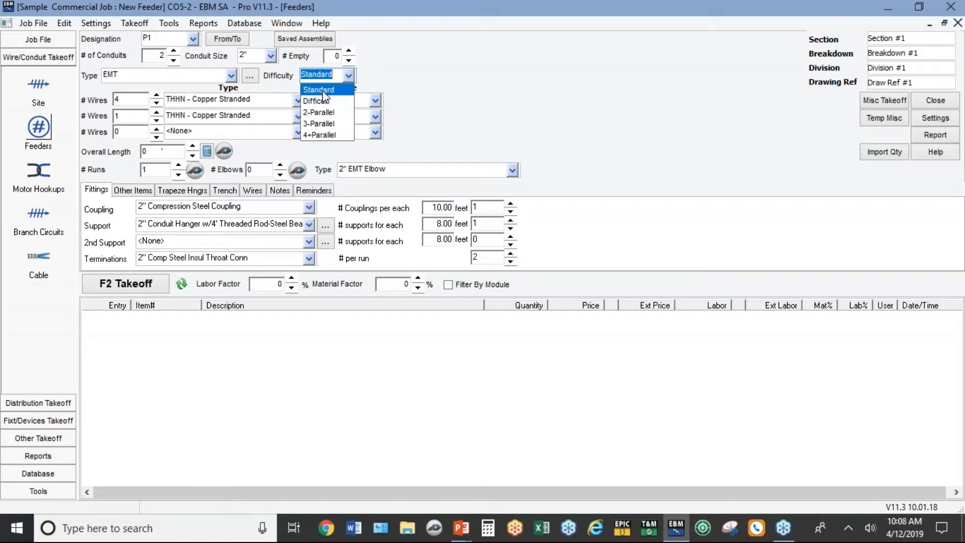
{"action": "left_click", "coordinate": [325, 92]}
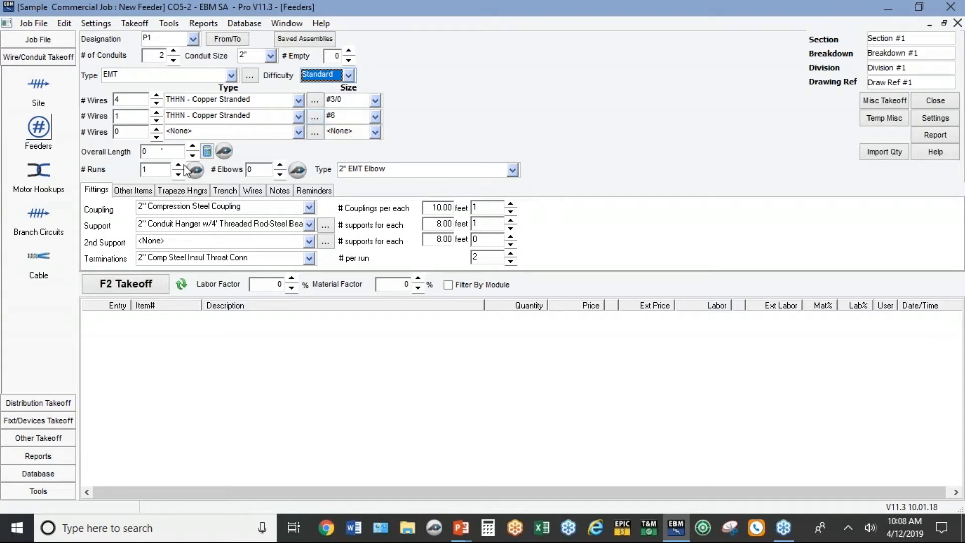
{"action": "left_click", "coordinate": [173, 154]}
{"action": "type", "text": "160"}
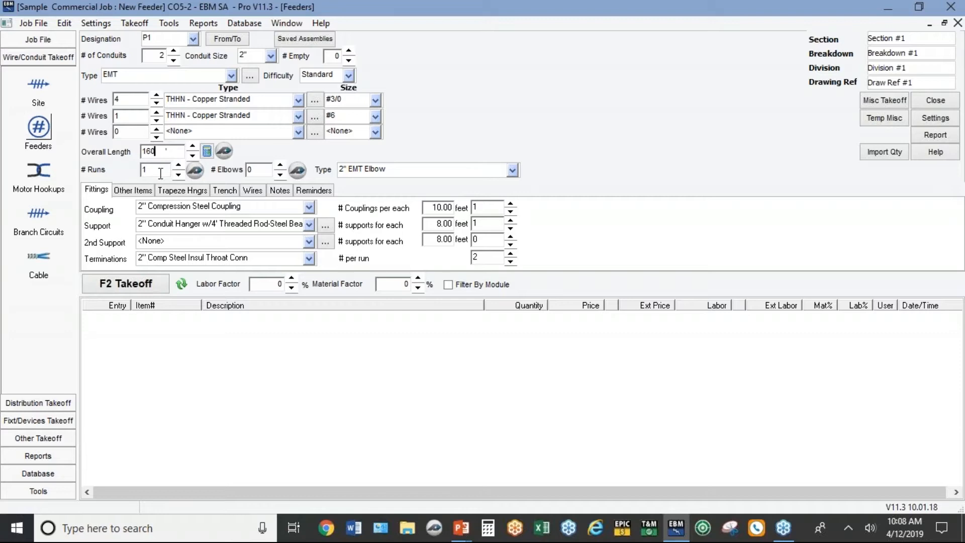
{"action": "left_click", "coordinate": [280, 166]}
{"action": "left_click", "coordinate": [280, 167]}
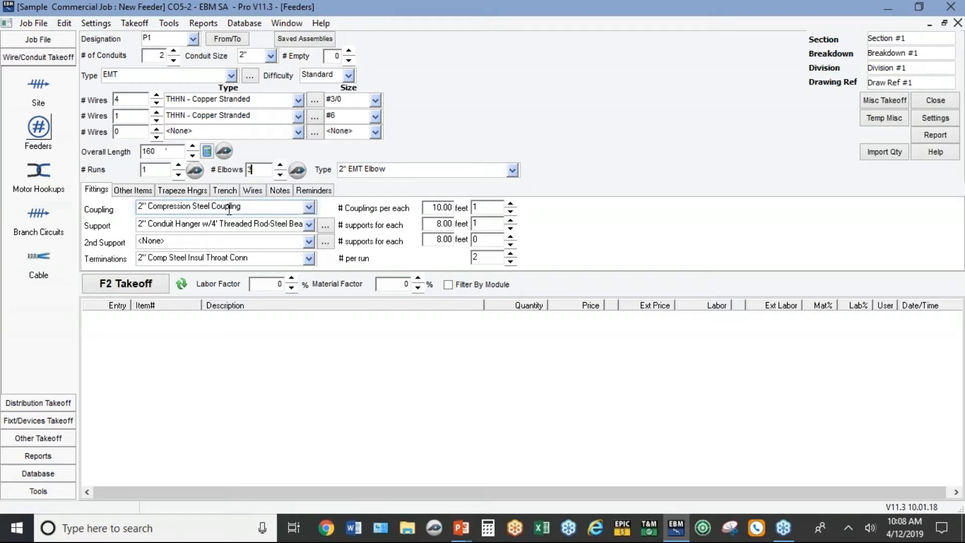
Change the feeder's conduit support to 2" Unistrut Strap.
{"action": "left_click", "coordinate": [307, 224]}
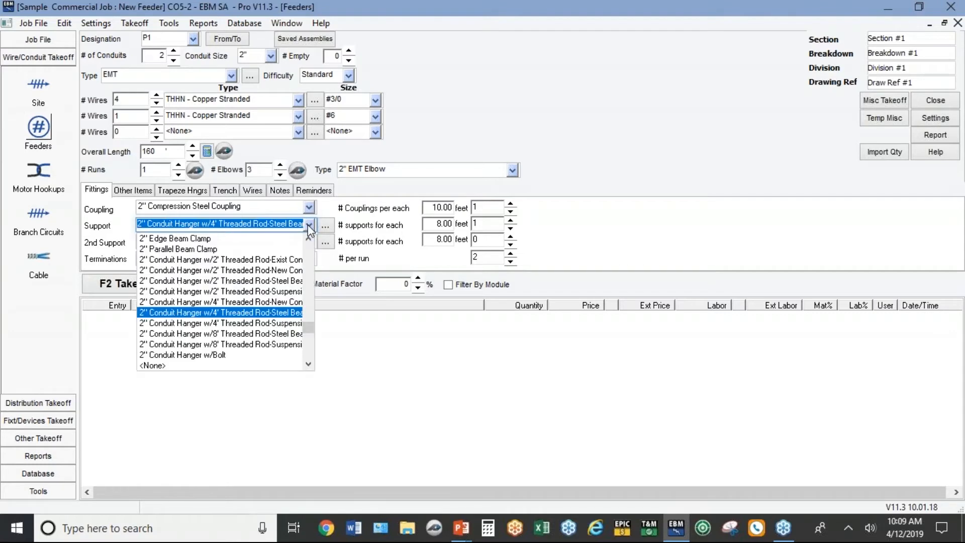
{"action": "scroll", "coordinate": [256, 263], "scroll_direction": "up", "scroll_amount": 2}
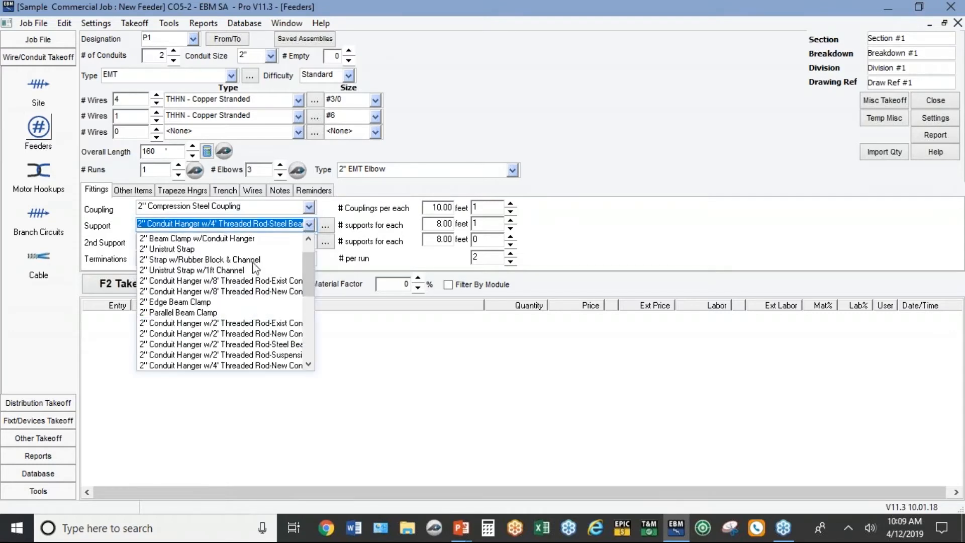
{"action": "left_click", "coordinate": [150, 249]}
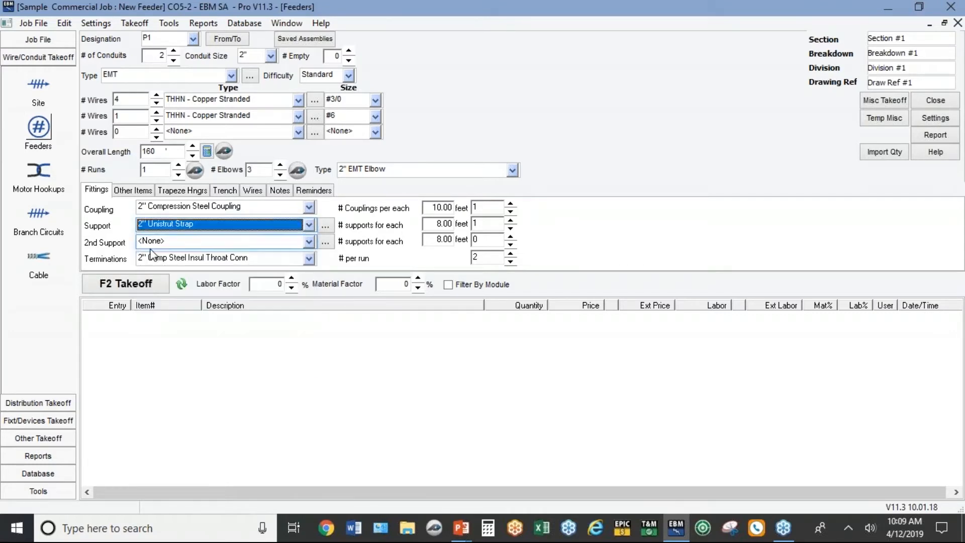
Add the 2'W/2'Rod Trapeze Hgr-Susp Steel hanger to the feeder with 1 support for each 8 feet.
{"action": "left_click", "coordinate": [187, 192]}
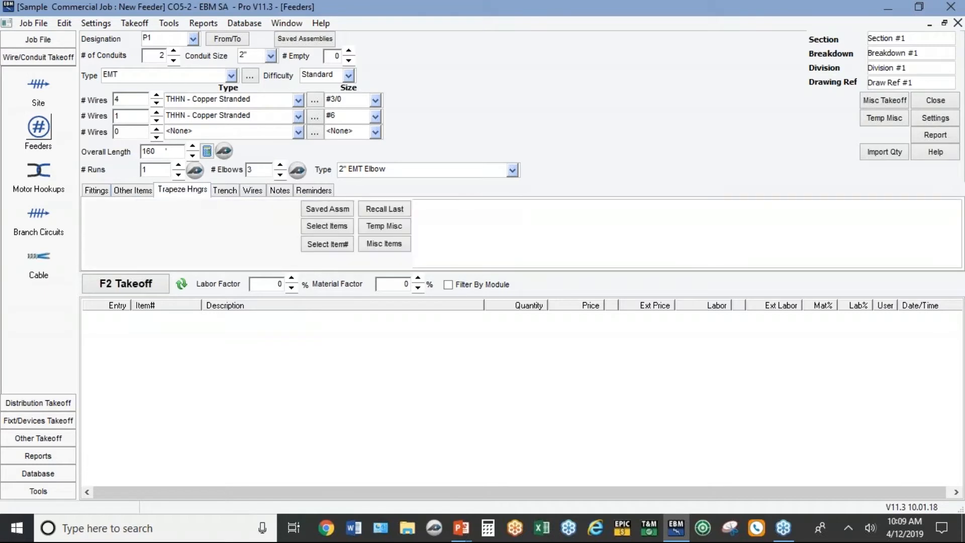
{"action": "left_click", "coordinate": [337, 230]}
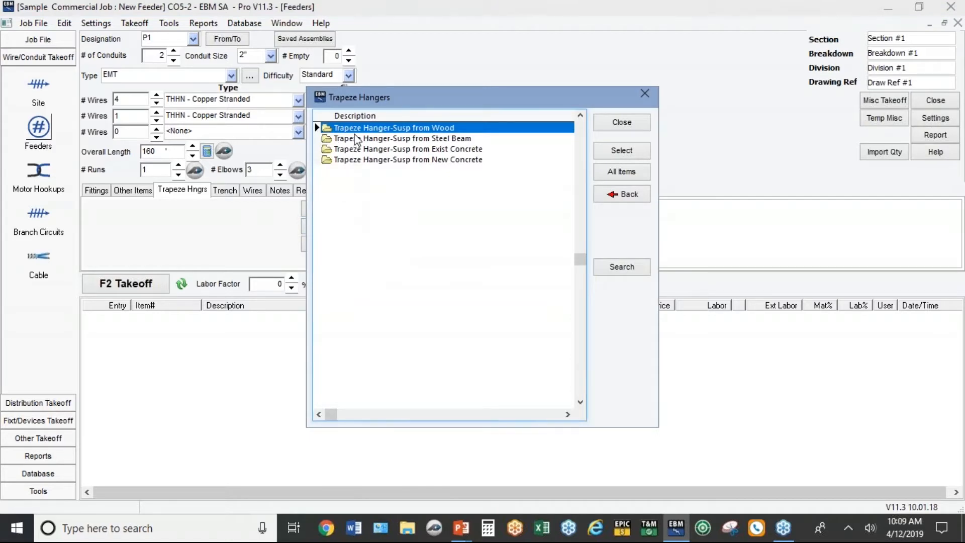
{"action": "double_click", "coordinate": [356, 142]}
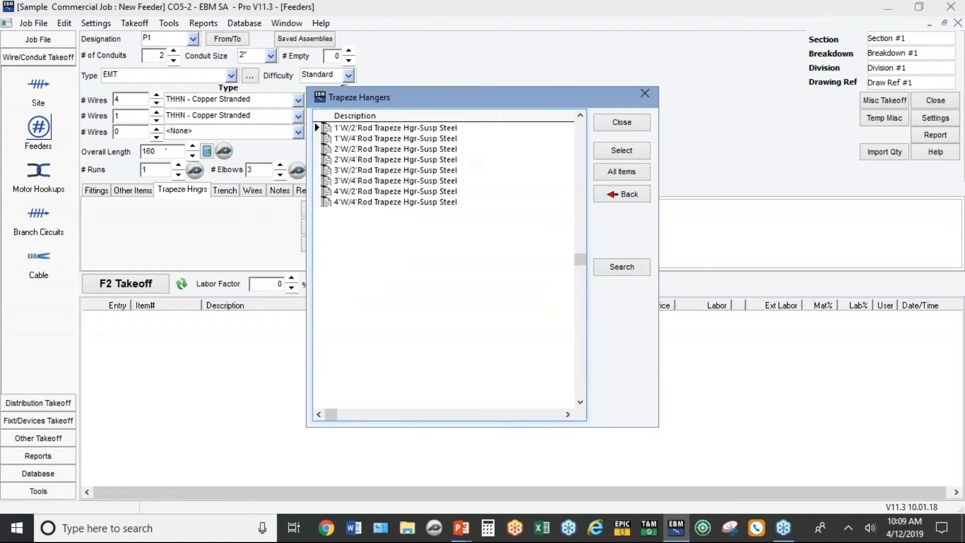
{"action": "double_click", "coordinate": [354, 149]}
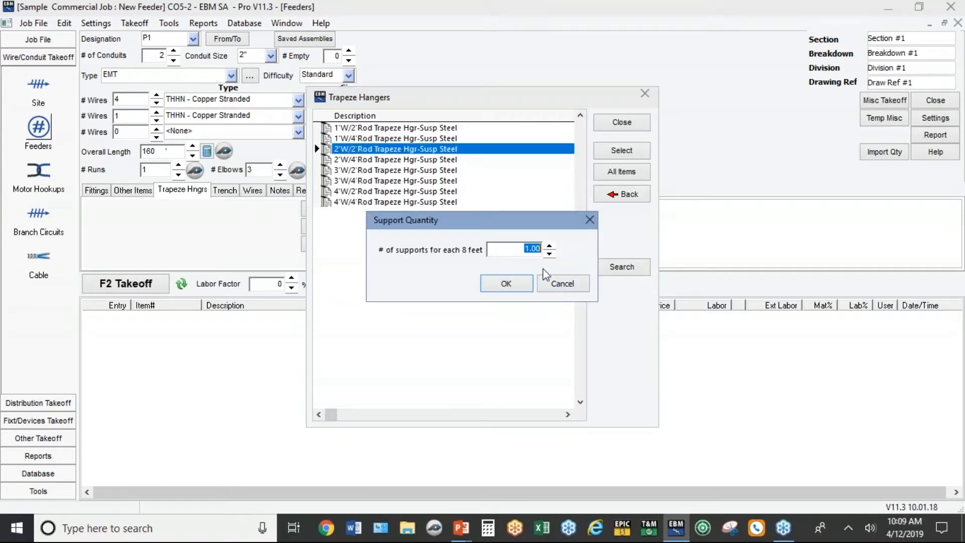
{"action": "left_click", "coordinate": [522, 284]}
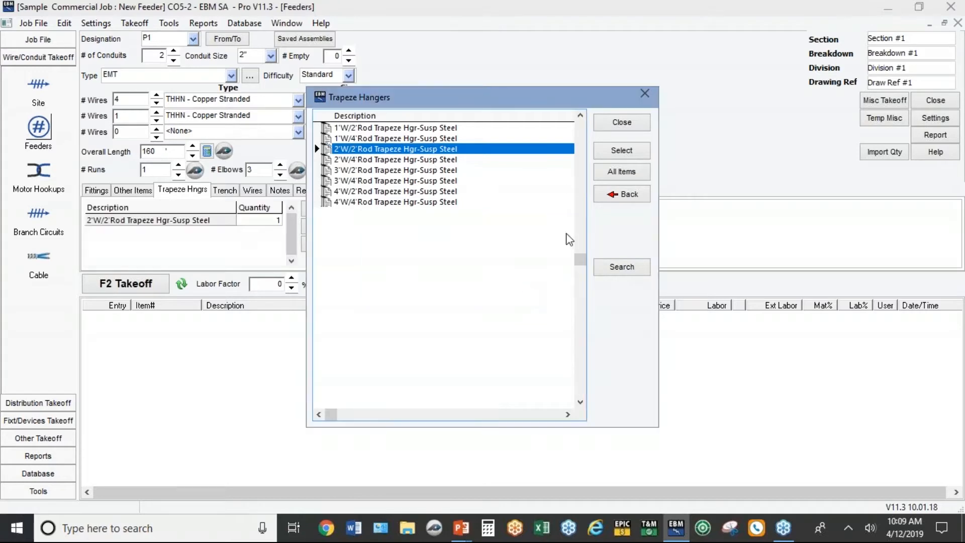
{"action": "left_click", "coordinate": [618, 125]}
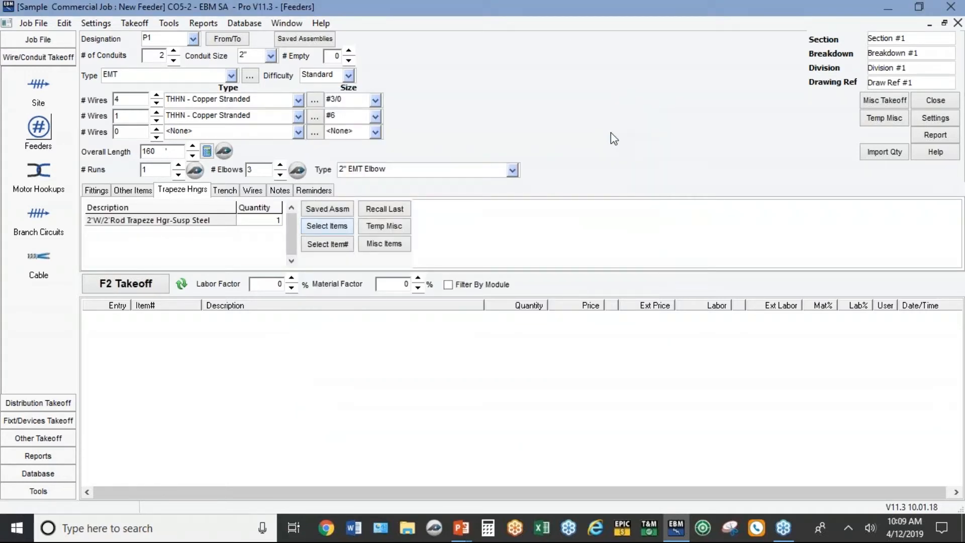
Take off the feeder with a wire makeup length of 15 per wire, per run.
{"action": "left_click", "coordinate": [148, 285]}
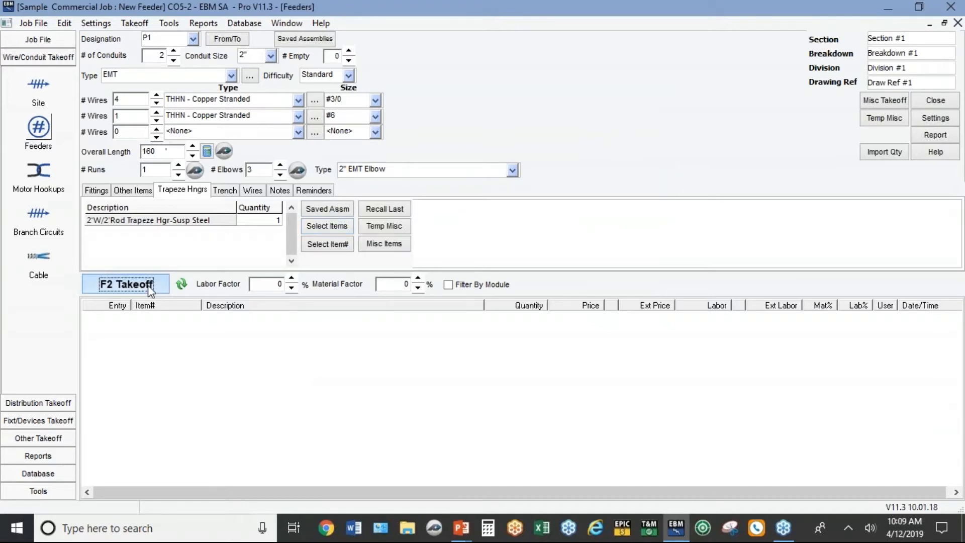
{"action": "type", "text": "15"}
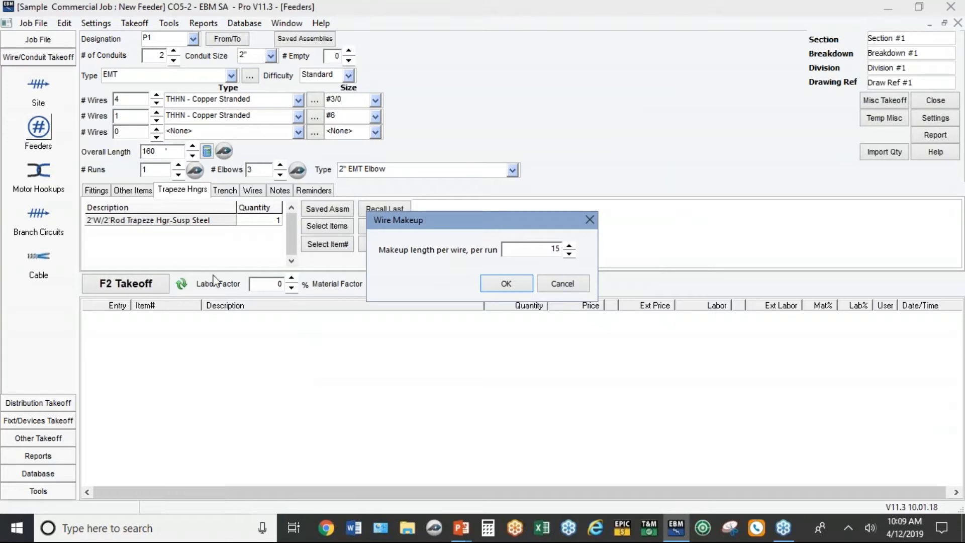
{"action": "left_click", "coordinate": [495, 284]}
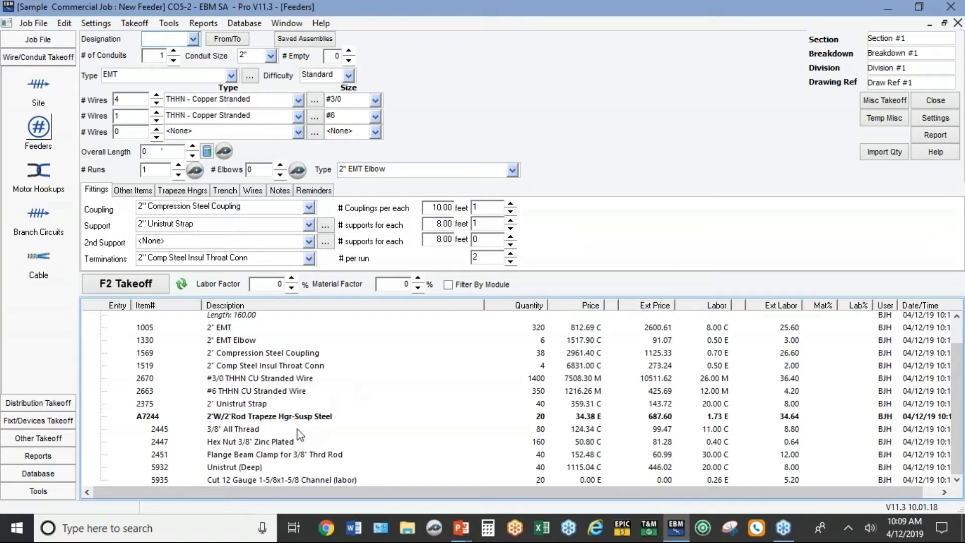
Generate the job extension spreadsheet ordered by phase and preview its report.
{"action": "left_click", "coordinate": [38, 456]}
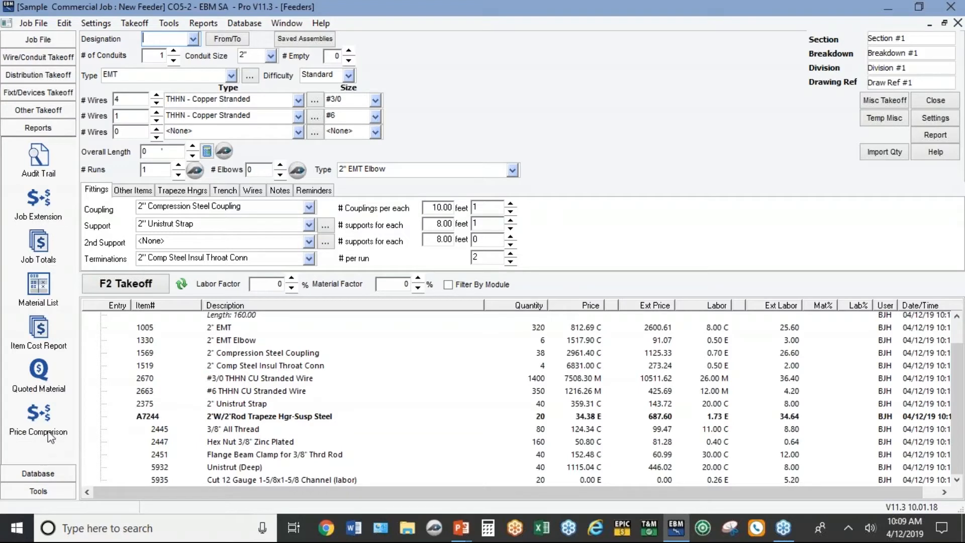
{"action": "left_click", "coordinate": [40, 198]}
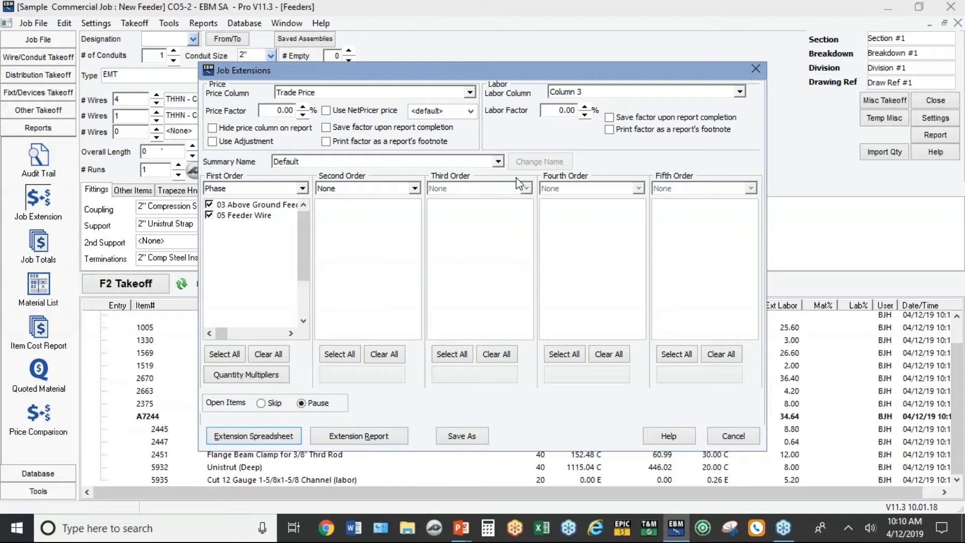
{"action": "left_click", "coordinate": [230, 438]}
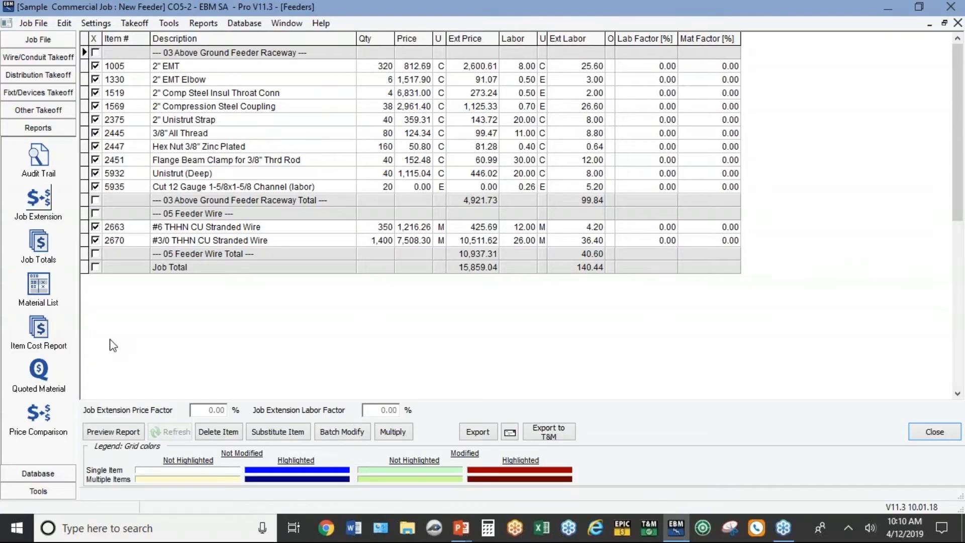
{"action": "left_click", "coordinate": [113, 432]}
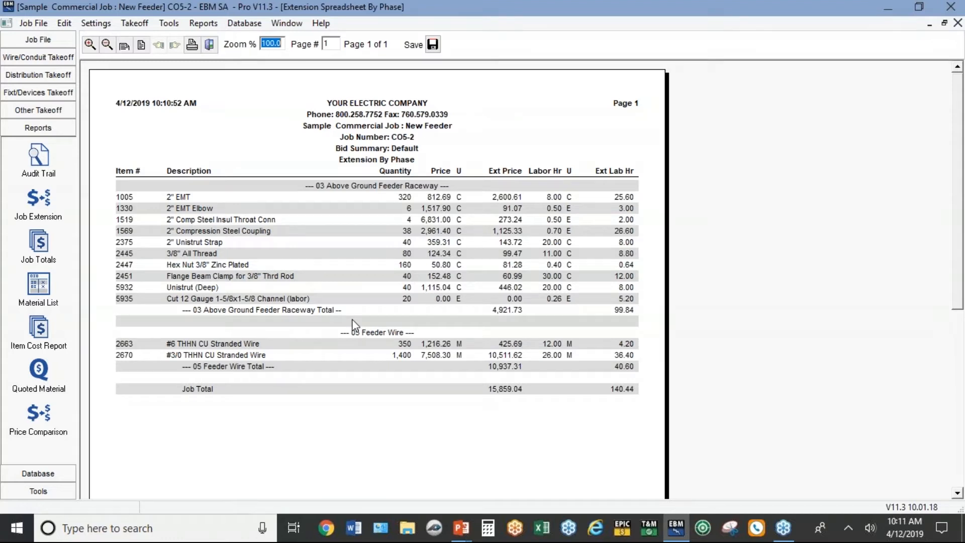
In the job totals, apply 15% overhead and 10% profit as percentages of the entire job.
{"action": "left_click", "coordinate": [43, 242]}
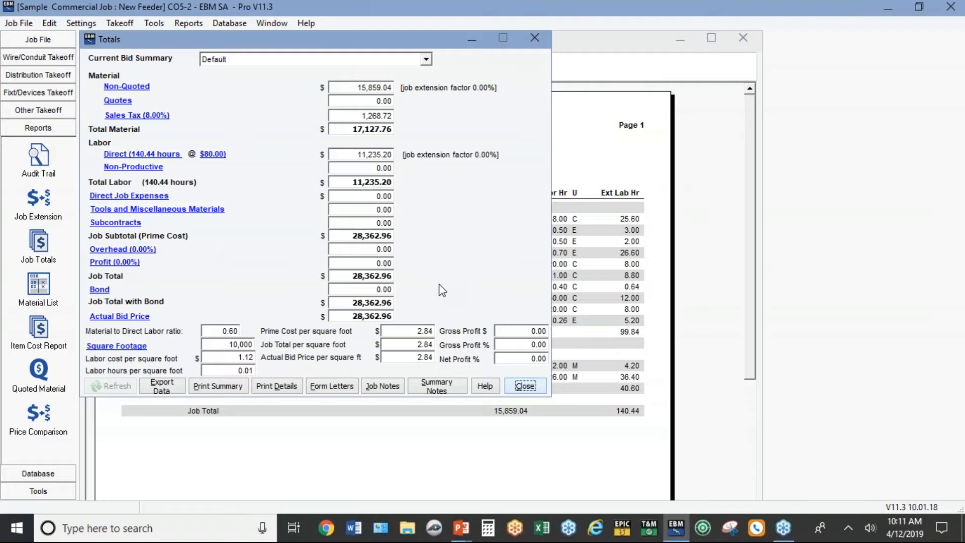
{"action": "left_click", "coordinate": [211, 157]}
{"action": "left_click", "coordinate": [143, 251]}
{"action": "left_click", "coordinate": [143, 253]}
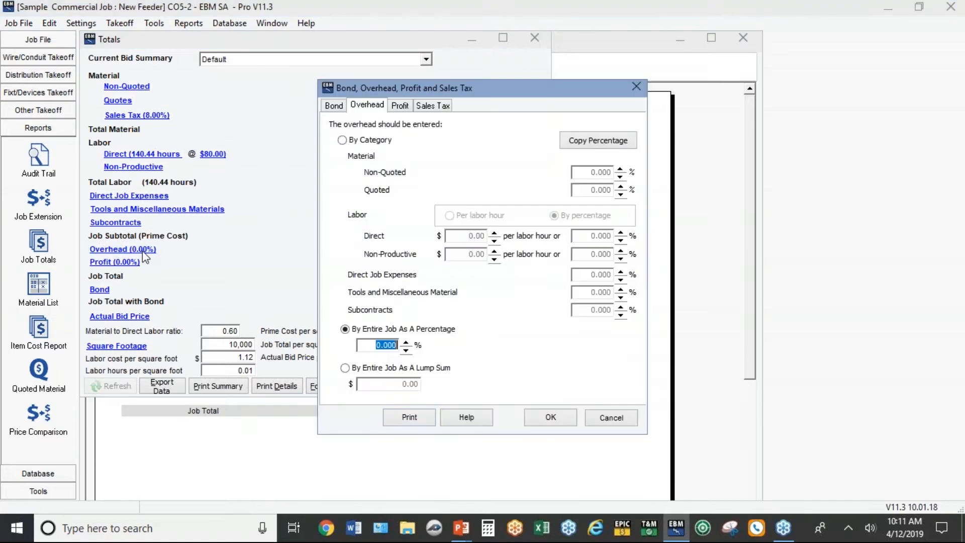
{"action": "type", "text": "15"}
{"action": "left_click", "coordinate": [407, 108]}
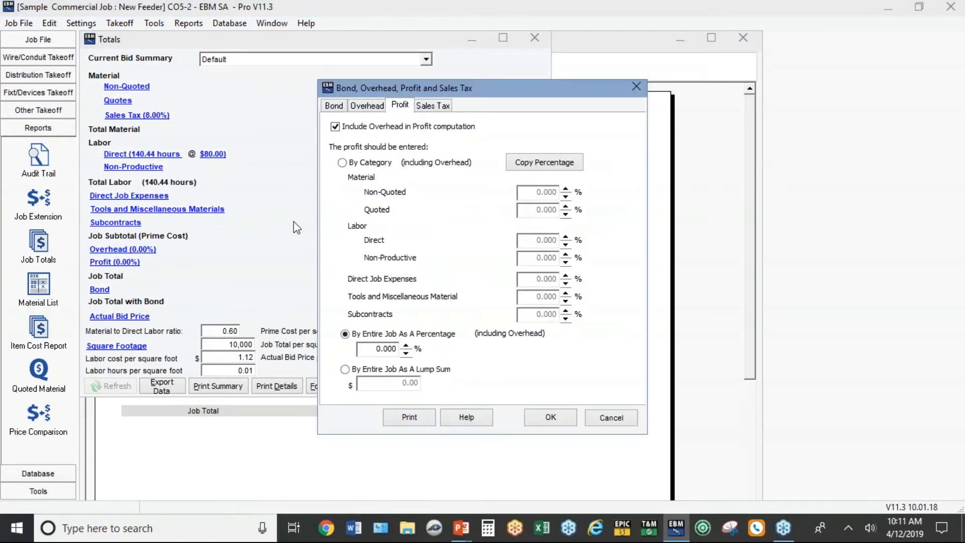
{"action": "double_click", "coordinate": [390, 350]}
{"action": "type", "text": "10"}
{"action": "left_click", "coordinate": [545, 421]}
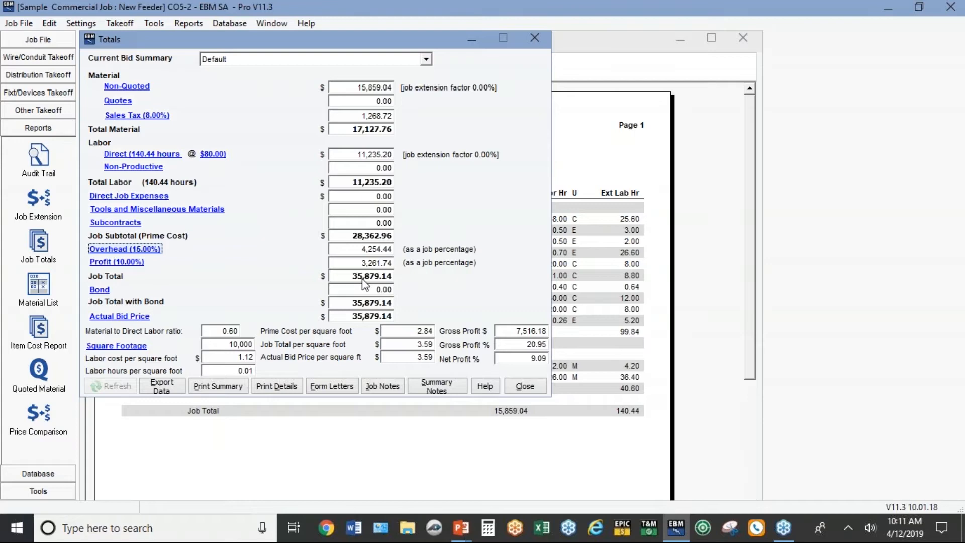
Set up a new job extension using the Target price column and labor Column 2.
{"action": "left_click", "coordinate": [44, 199]}
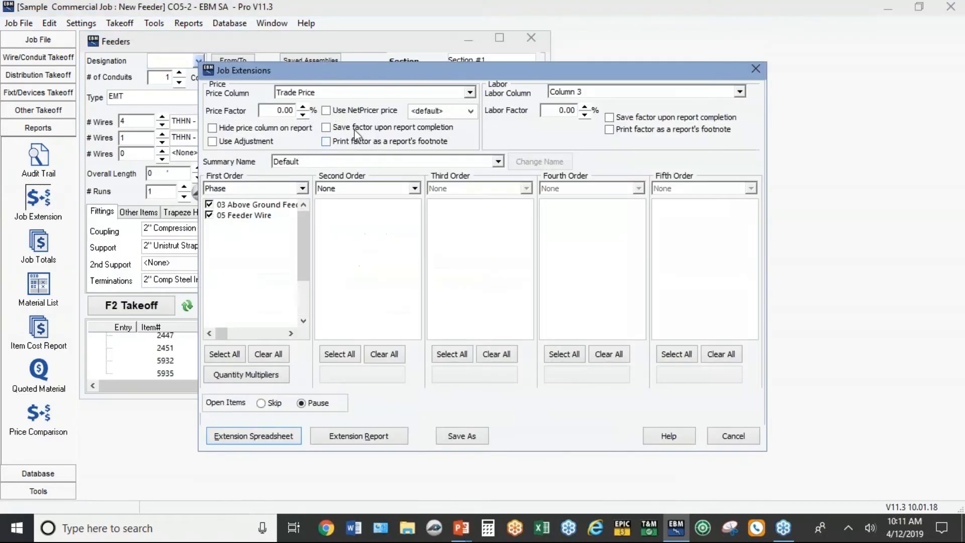
{"action": "left_click", "coordinate": [362, 95]}
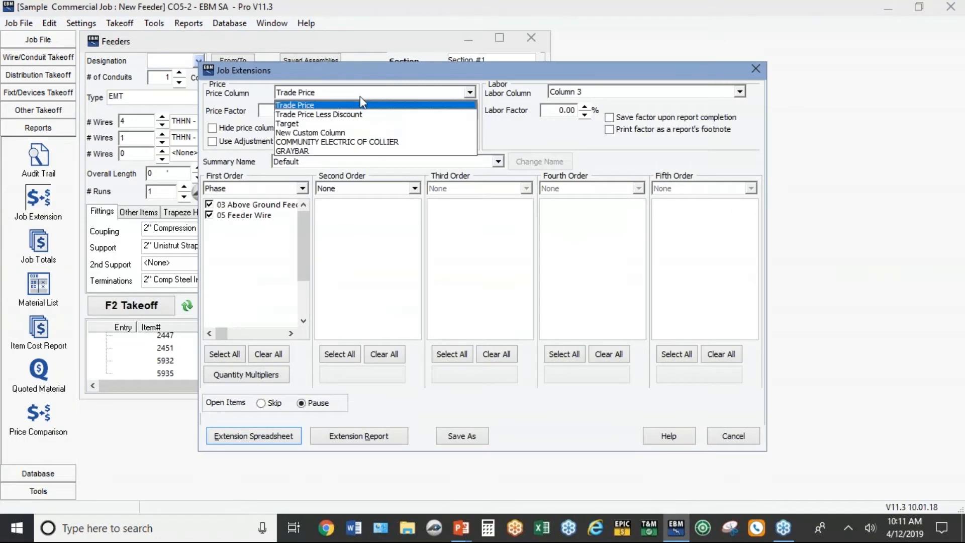
{"action": "left_click", "coordinate": [311, 123]}
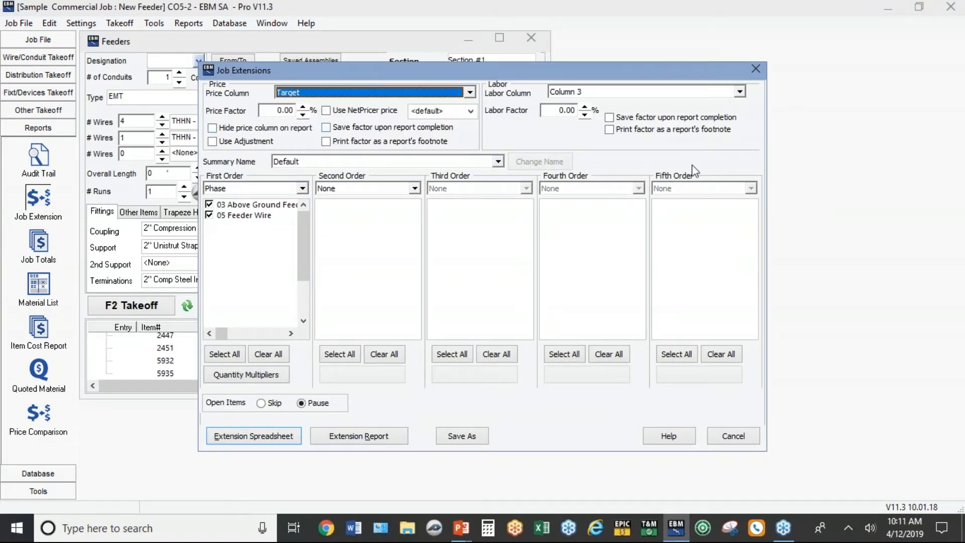
{"action": "left_click", "coordinate": [641, 96]}
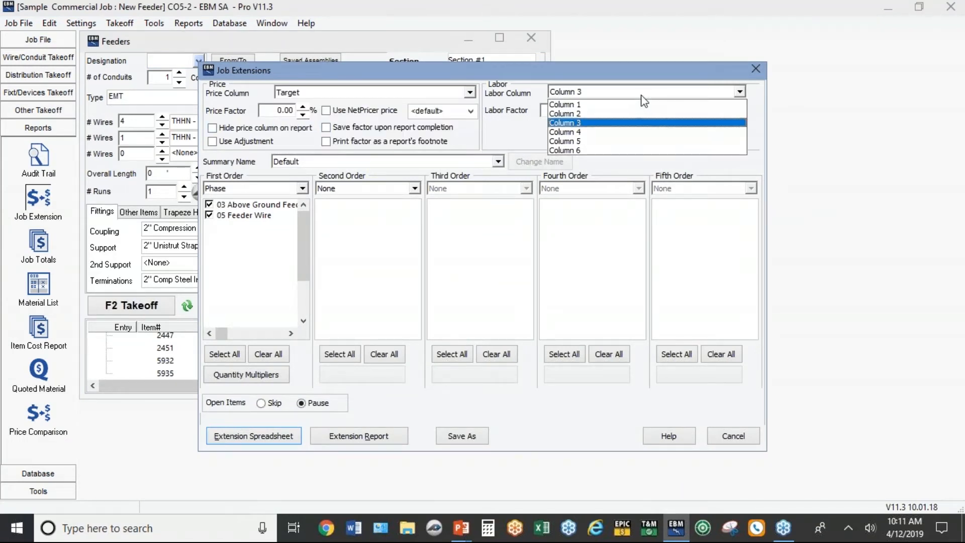
{"action": "left_click", "coordinate": [571, 111]}
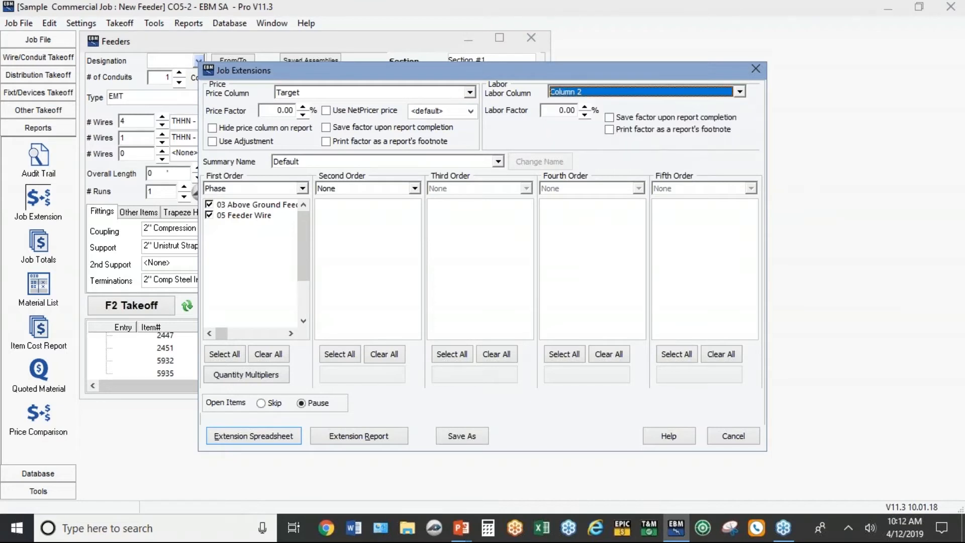
Generate the extension spreadsheet and save its settings as a new bid summary named Cost.
{"action": "left_click", "coordinate": [245, 437]}
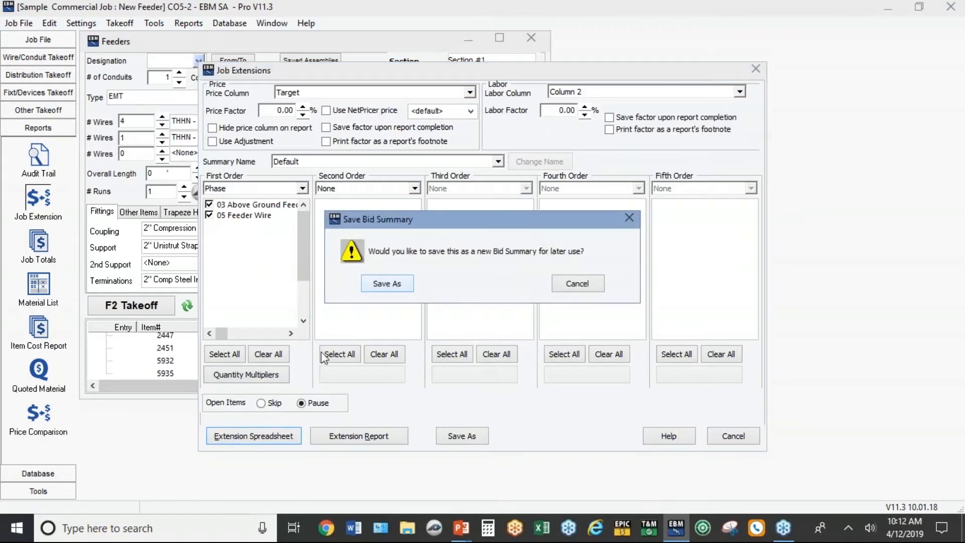
{"action": "left_click", "coordinate": [378, 281]}
{"action": "type", "text": "C"}
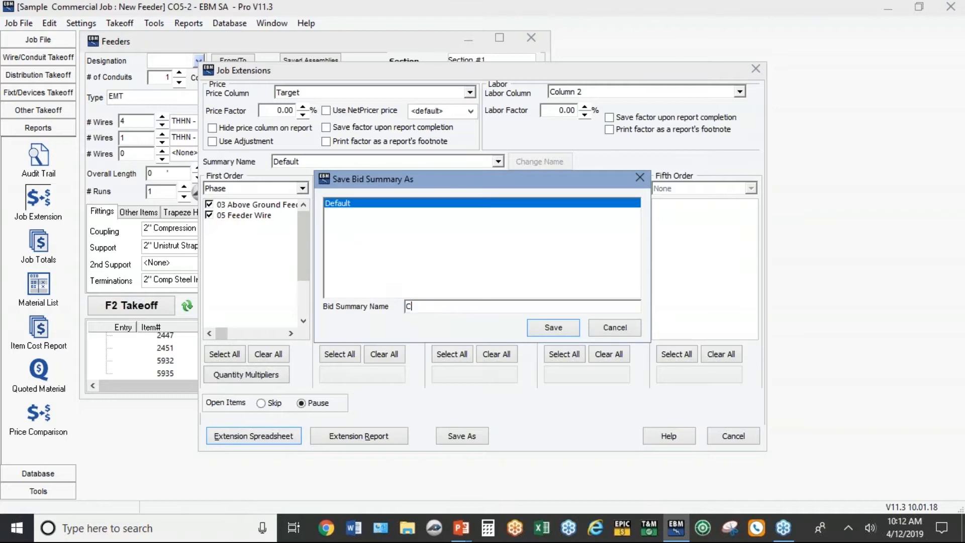
{"action": "type", "text": "ost"}
{"action": "left_click", "coordinate": [571, 331]}
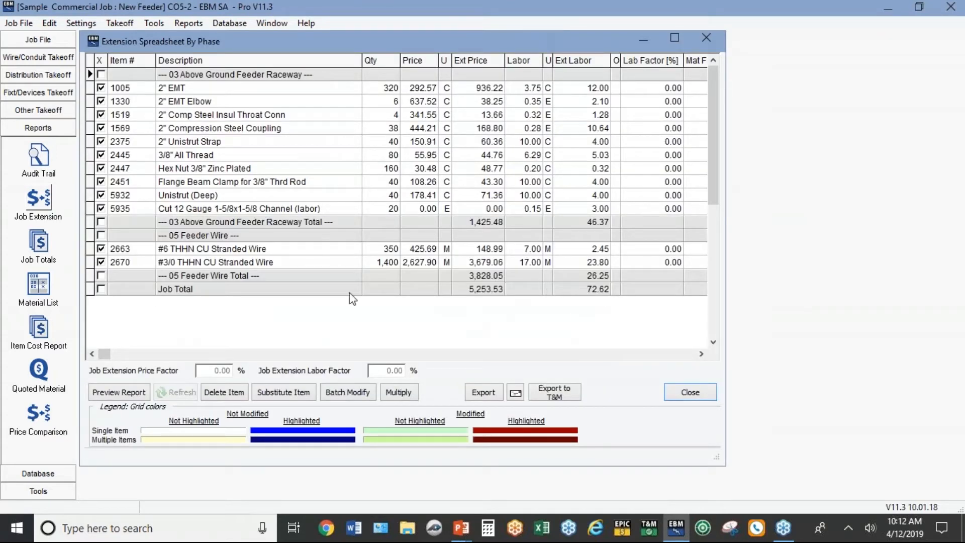
In the job totals for the Cost summary, set the Electrician base labor rate to 35.
{"action": "left_click", "coordinate": [38, 243]}
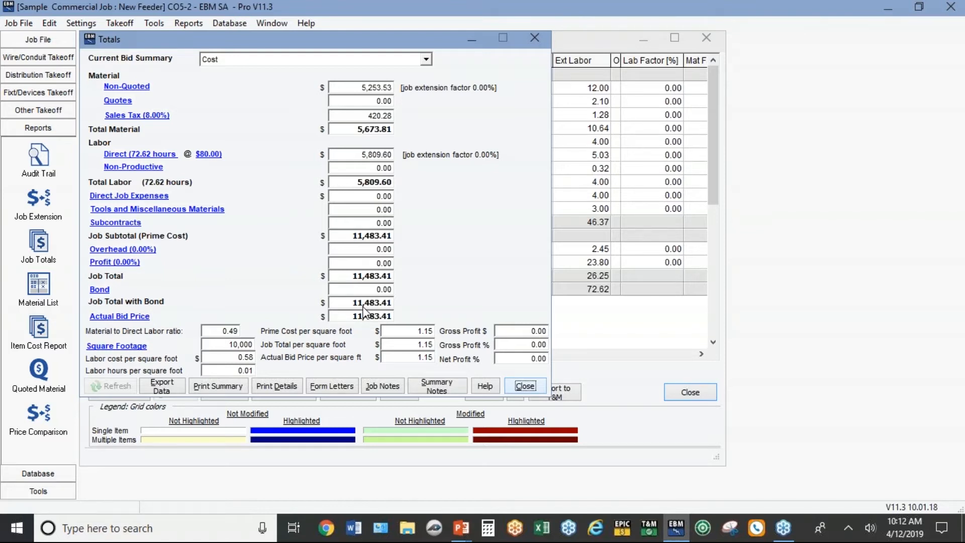
{"action": "left_click", "coordinate": [155, 250]}
{"action": "left_click", "coordinate": [215, 155]}
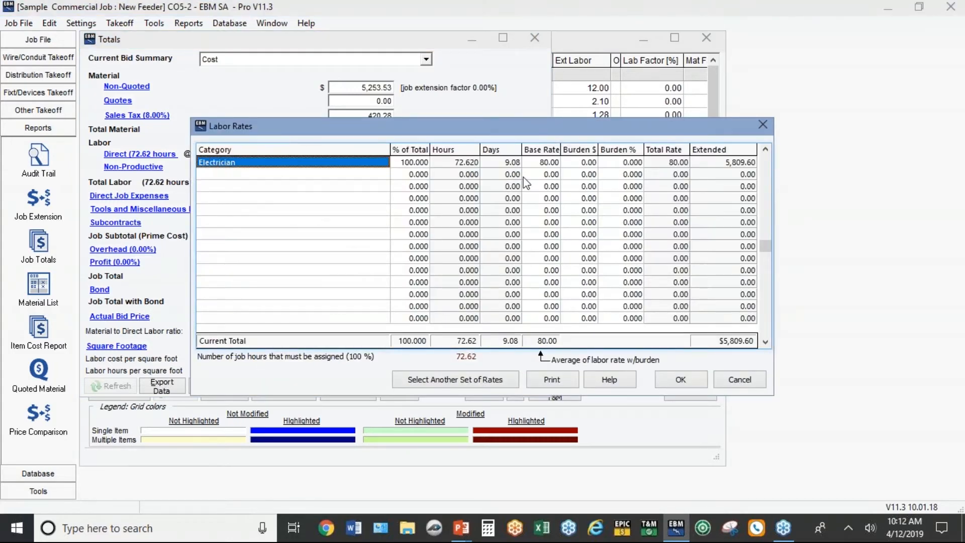
{"action": "left_click", "coordinate": [548, 162]}
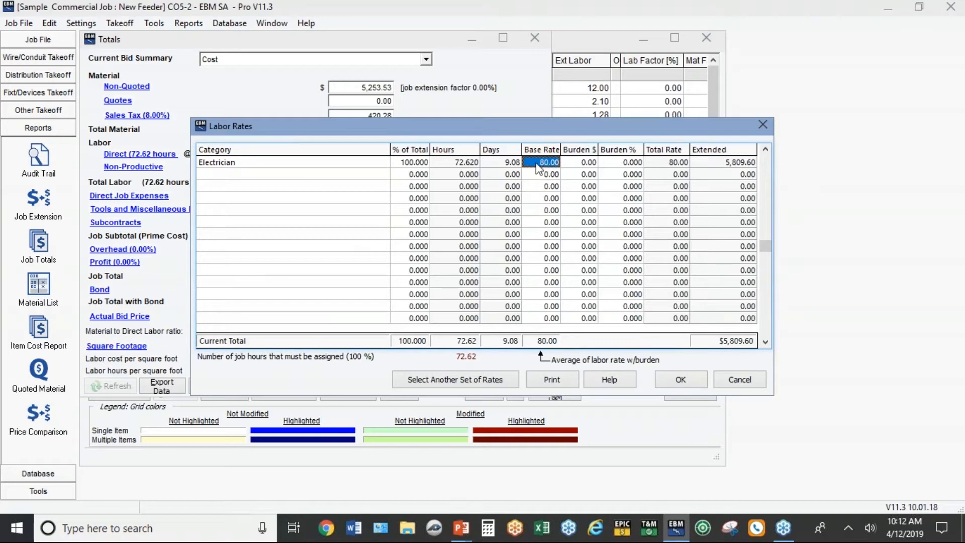
{"action": "type", "text": "4"}
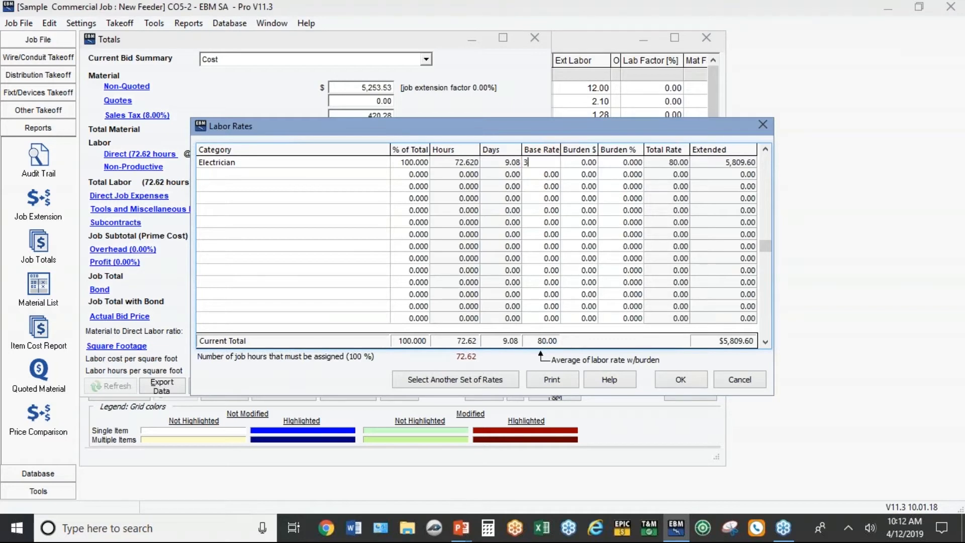
{"action": "type", "text": "5"}
{"action": "left_click", "coordinate": [697, 382]}
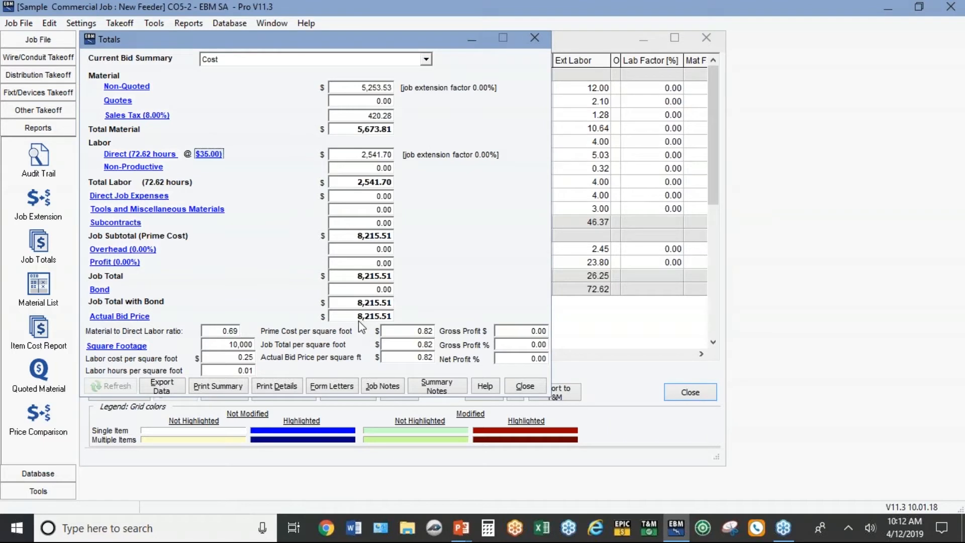
Switch the totals to the Default bid summary and create a form letter from the Change Order template, maximized for reading.
{"action": "left_click", "coordinate": [428, 60]}
{"action": "left_click", "coordinate": [265, 69]}
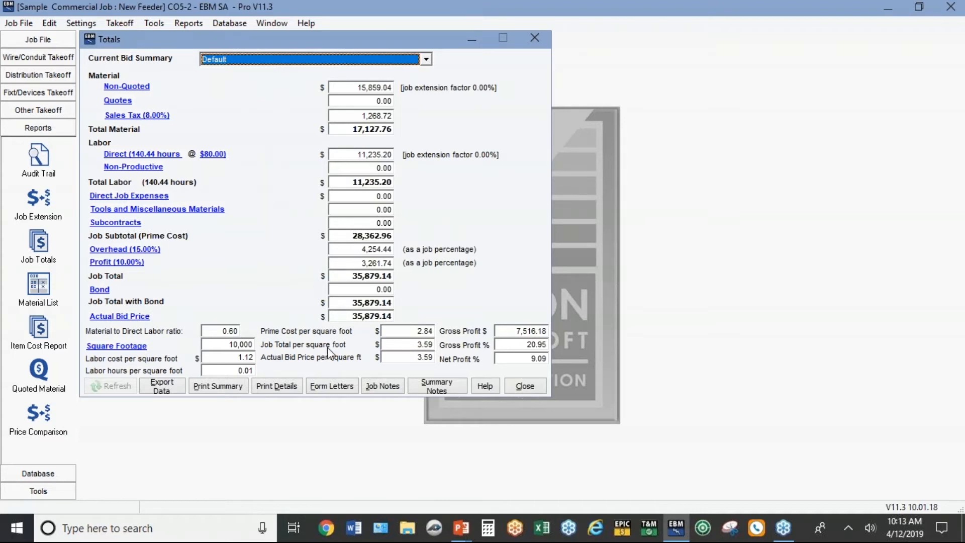
{"action": "left_click", "coordinate": [323, 388]}
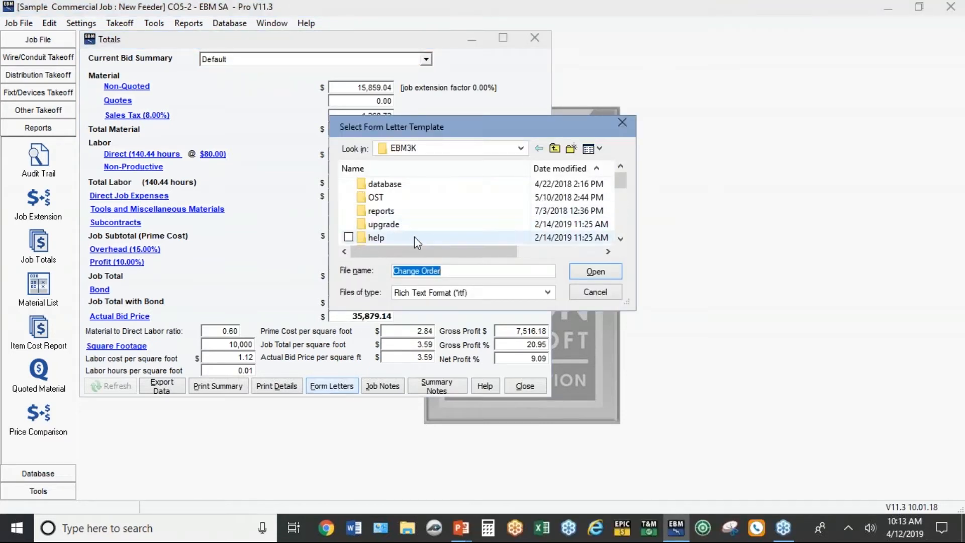
{"action": "scroll", "coordinate": [414, 236], "scroll_direction": "down", "scroll_amount": 3}
{"action": "scroll", "coordinate": [416, 240], "scroll_direction": "down", "scroll_amount": 2}
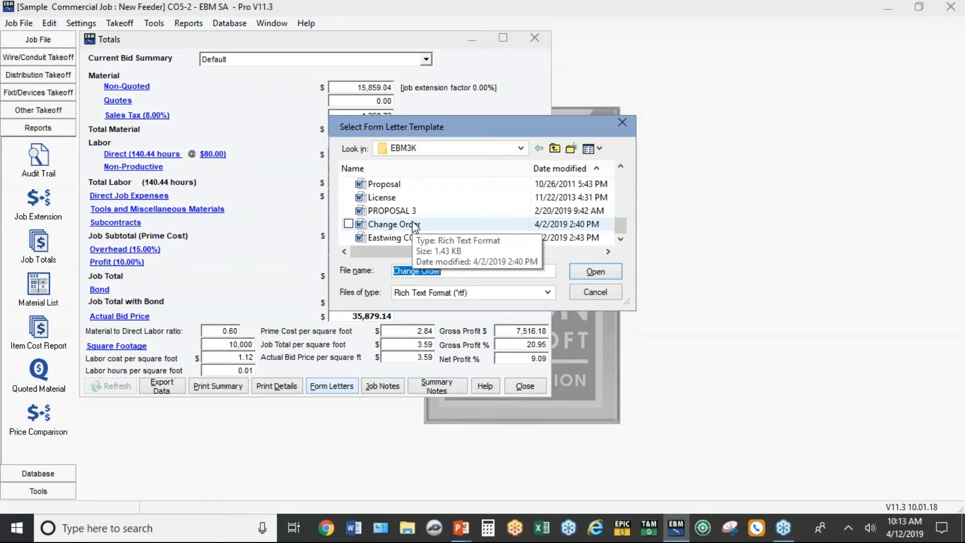
{"action": "double_click", "coordinate": [412, 224]}
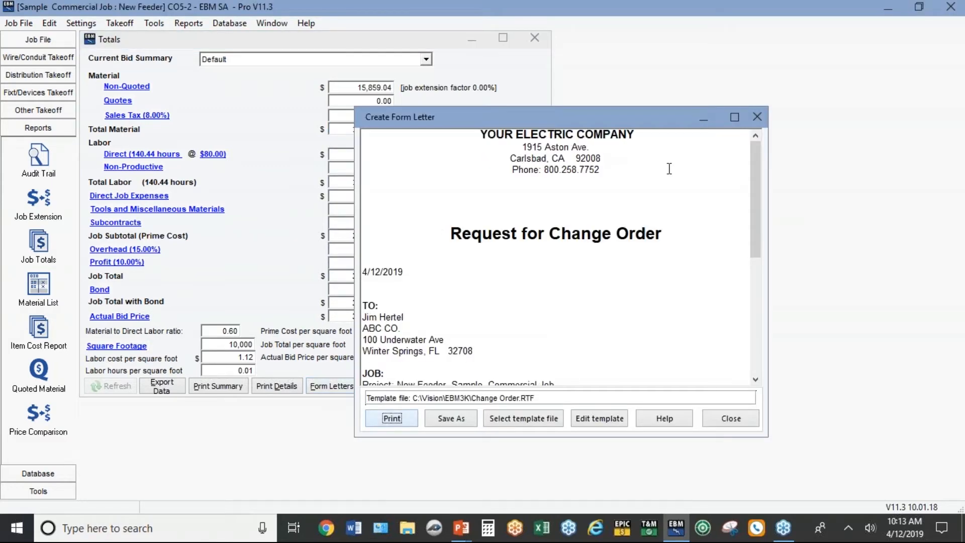
{"action": "left_click", "coordinate": [735, 116]}
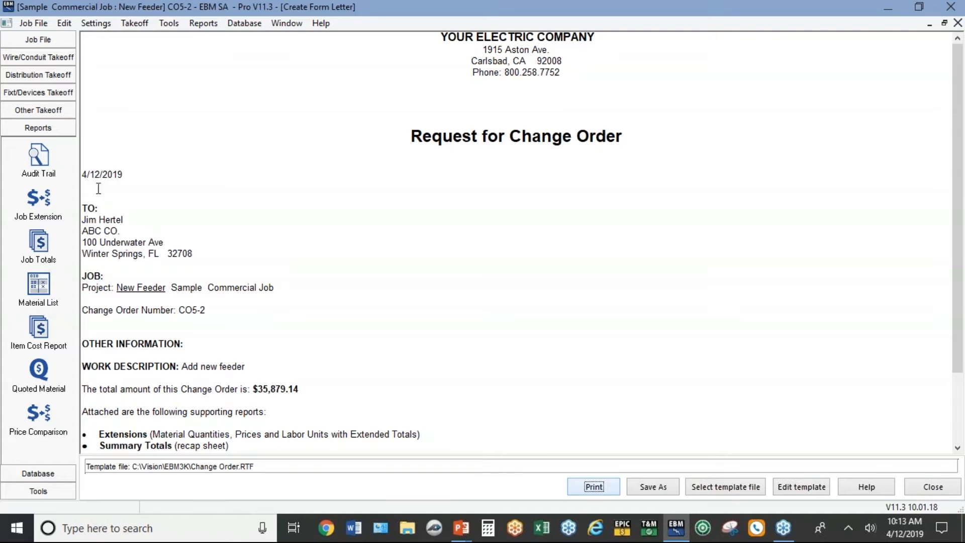
Examine the merge fields in the Change Order form letter template.
{"action": "left_click", "coordinate": [794, 491]}
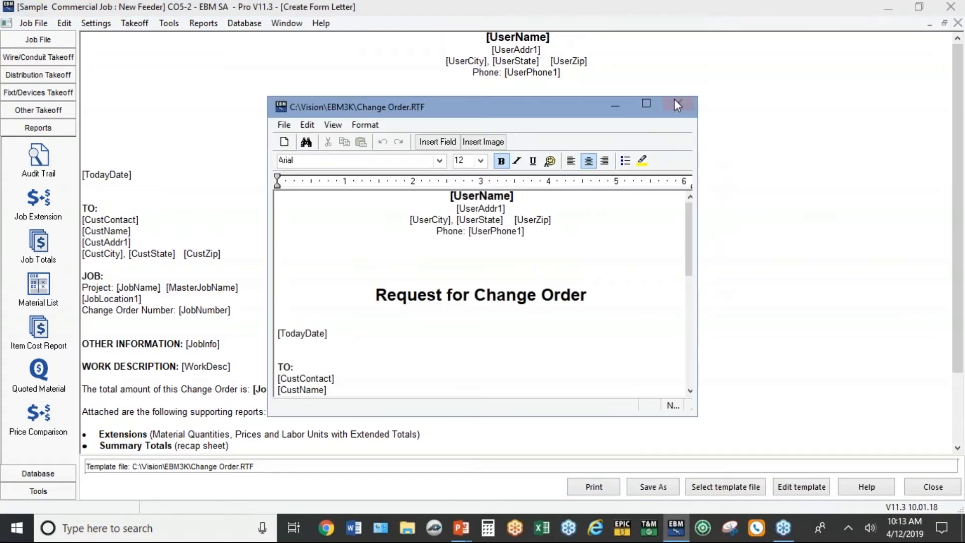
{"action": "left_click", "coordinate": [643, 100]}
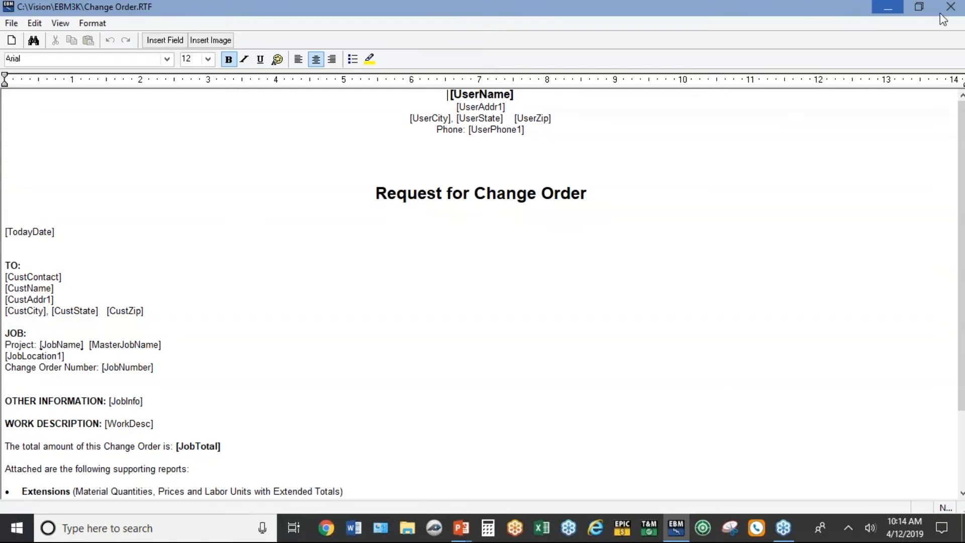
{"action": "left_click", "coordinate": [950, 6]}
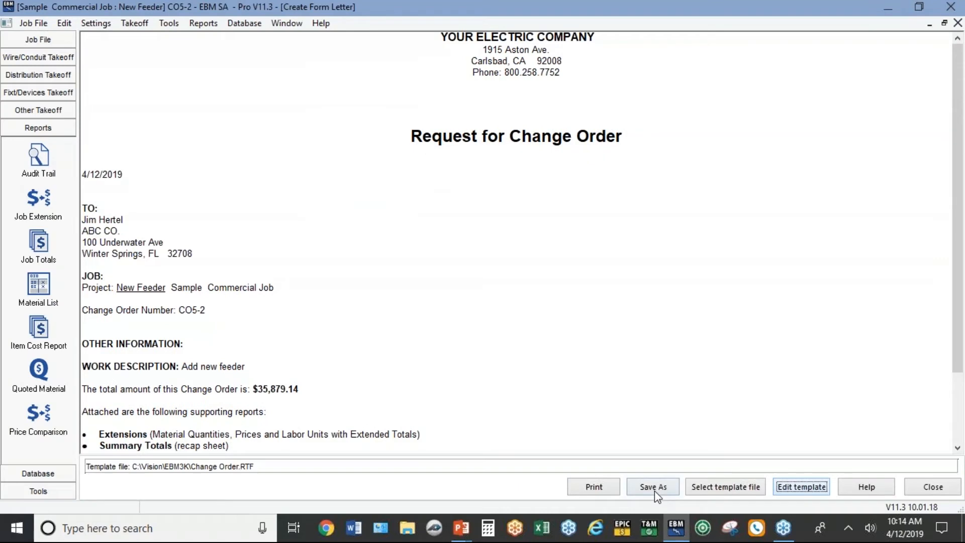
Save the change order letter as a Rich Text file named CO 5-2 in the EBM3K folder.
{"action": "left_click", "coordinate": [651, 487]}
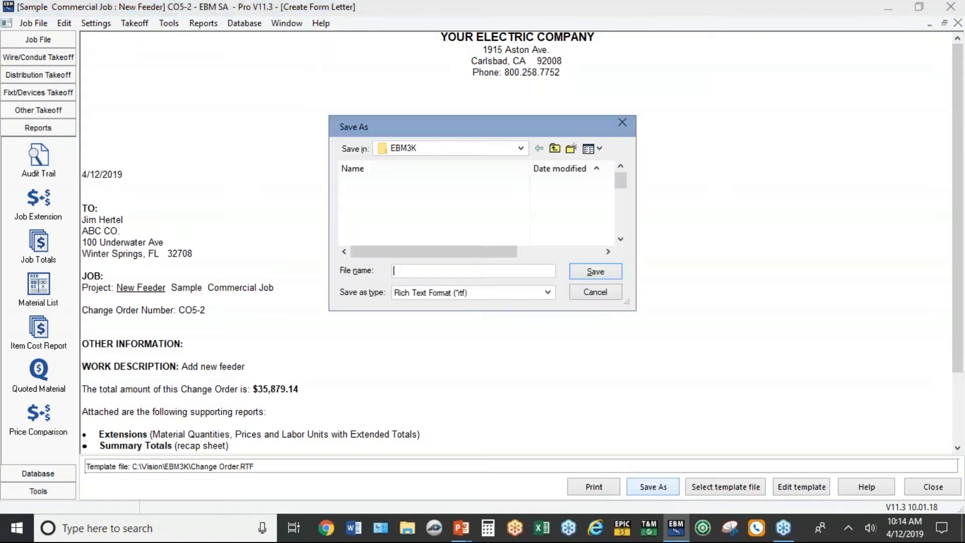
{"action": "type", "text": "CO "}
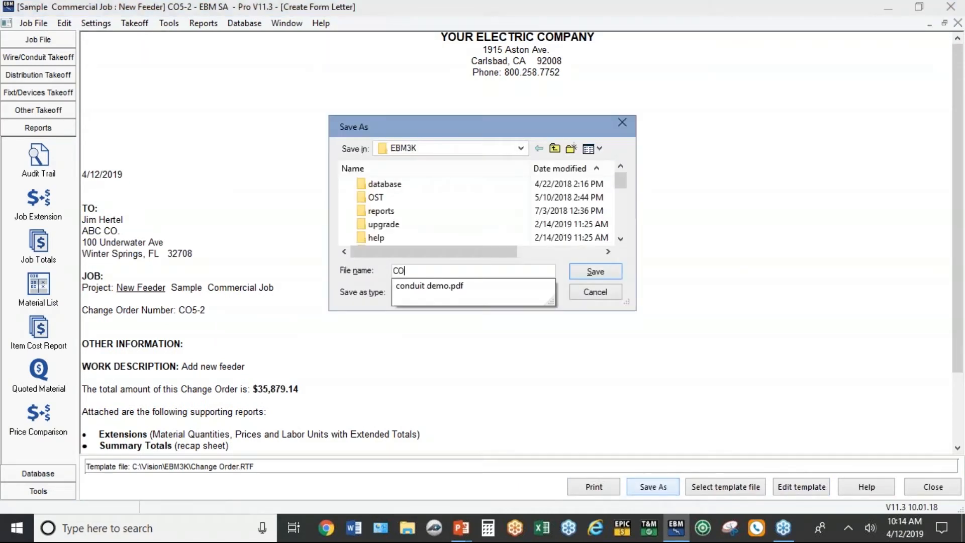
{"action": "type", "text": "5-2"}
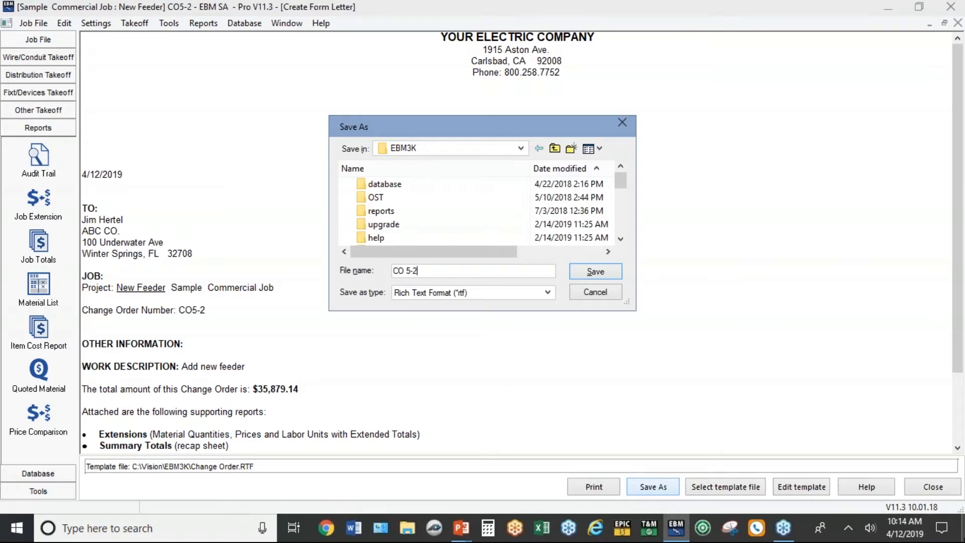
{"action": "left_click", "coordinate": [595, 274]}
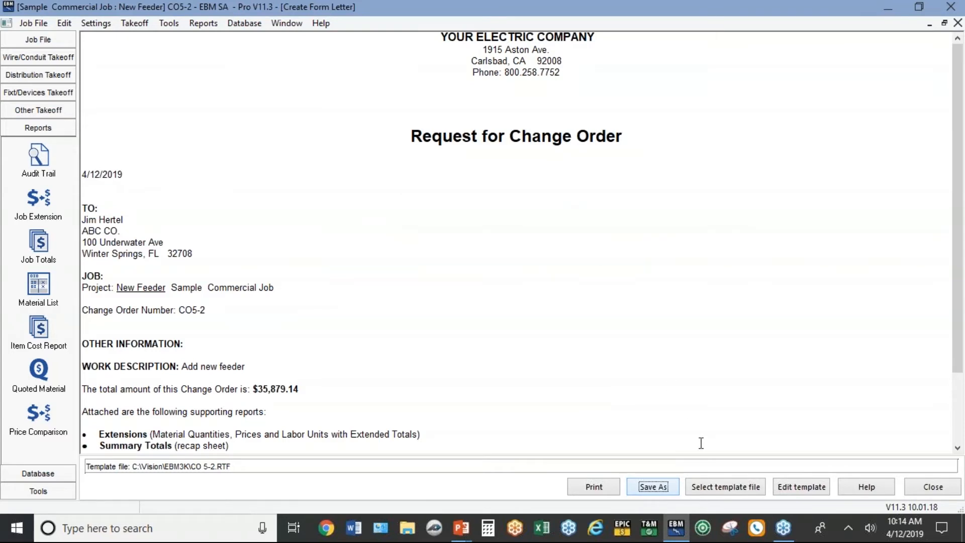
Add "Per revised drawings dated April 10th, 2019" under Other Information in the CO 5-2 letter and save the edit.
{"action": "left_click", "coordinate": [802, 486]}
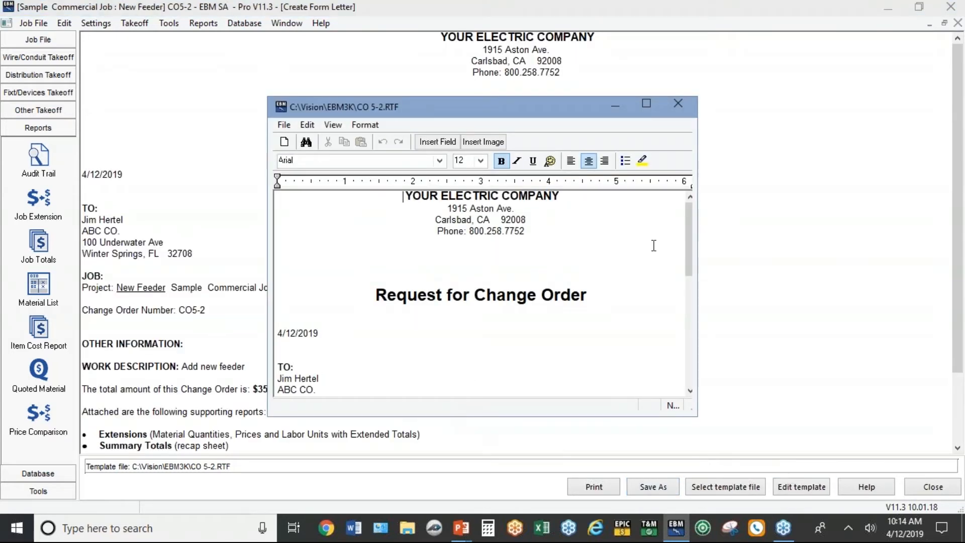
{"action": "left_click", "coordinate": [646, 104]}
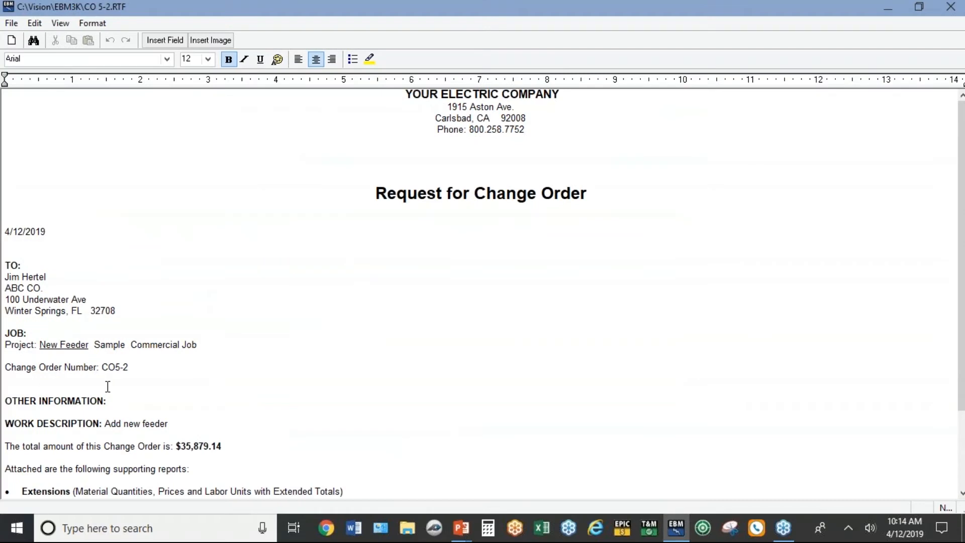
{"action": "left_click", "coordinate": [117, 401]}
{"action": "type", "text": "P"}
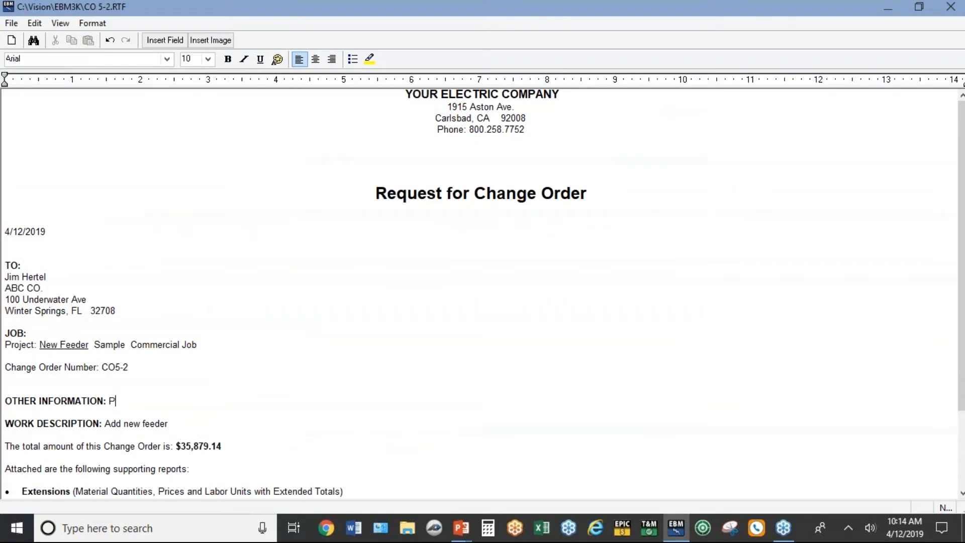
{"action": "type", "text": "er revised drawings daete"}
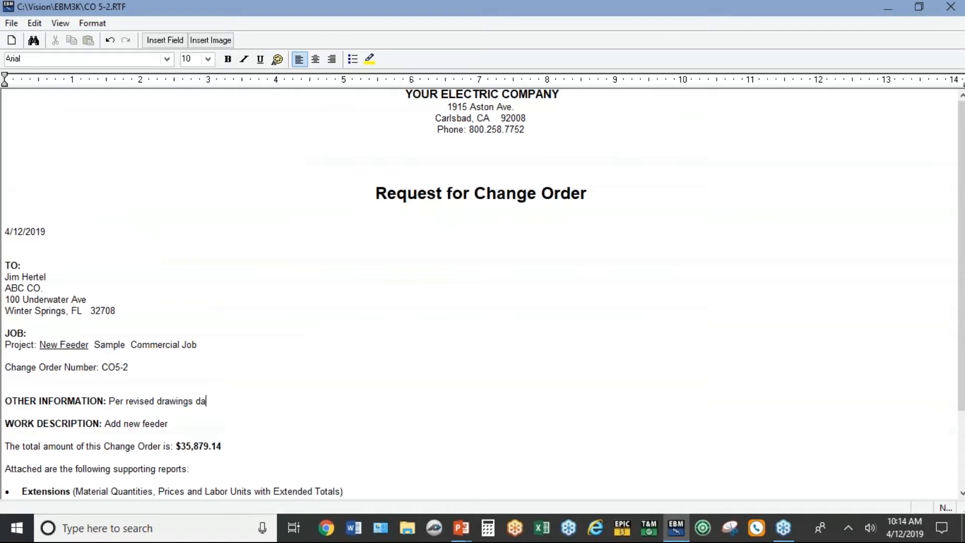
{"action": "key", "text": "BackSpace"}
{"action": "key", "text": "BackSpace"}
{"action": "key", "text": "BackSpace"}
{"action": "type", "text": "ted APRI"}
{"action": "key", "text": "BackSpace"}
{"action": "key", "text": "BackSpace"}
{"action": "key", "text": "BackSpace"}
{"action": "type", "text": "pril 10th, 2019"}
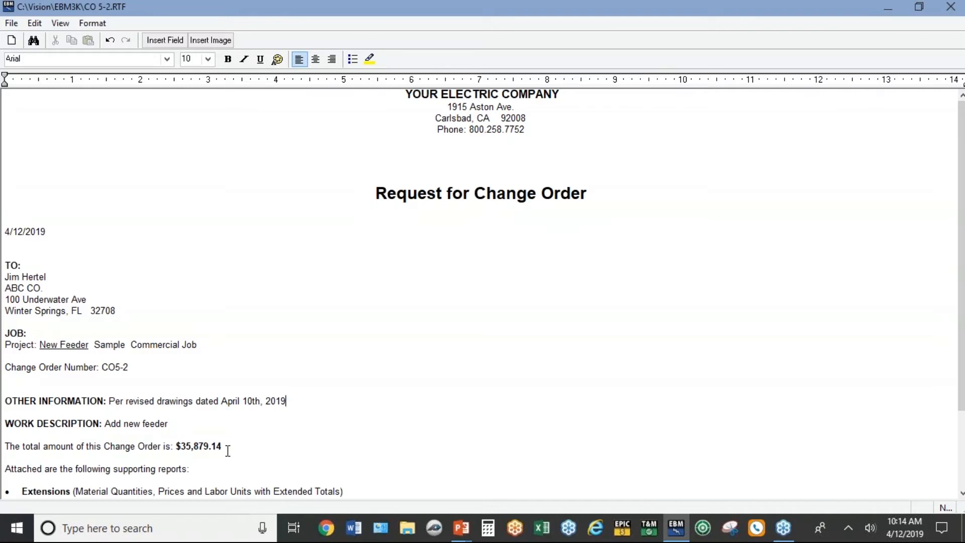
{"action": "scroll", "coordinate": [193, 451], "scroll_direction": "down", "scroll_amount": 3}
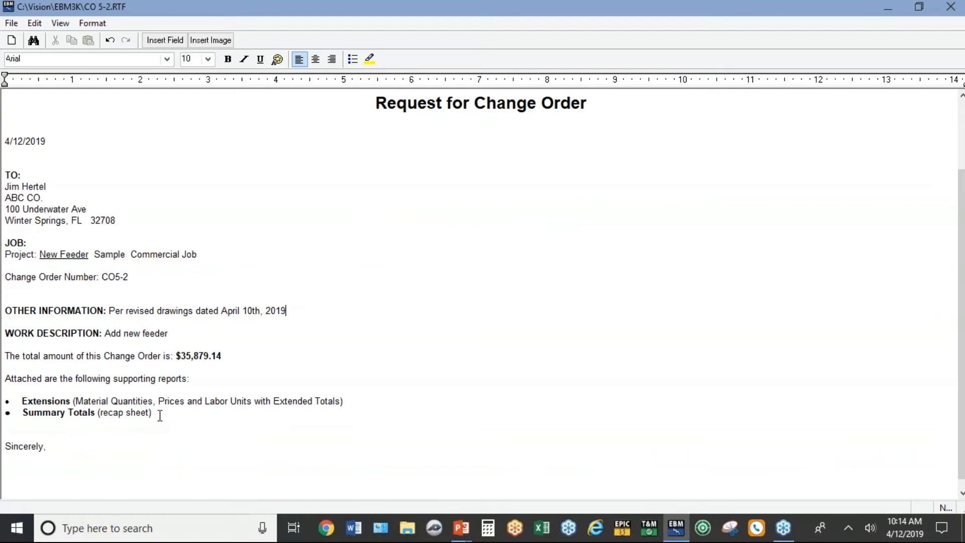
{"action": "scroll", "coordinate": [158, 414], "scroll_direction": "down", "scroll_amount": 1}
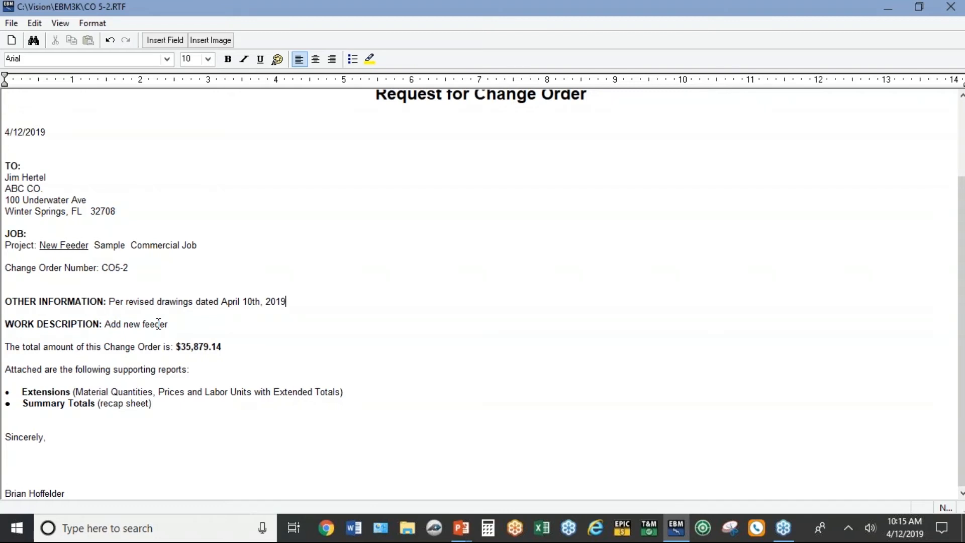
{"action": "left_click", "coordinate": [951, 6]}
{"action": "left_click", "coordinate": [422, 297]}
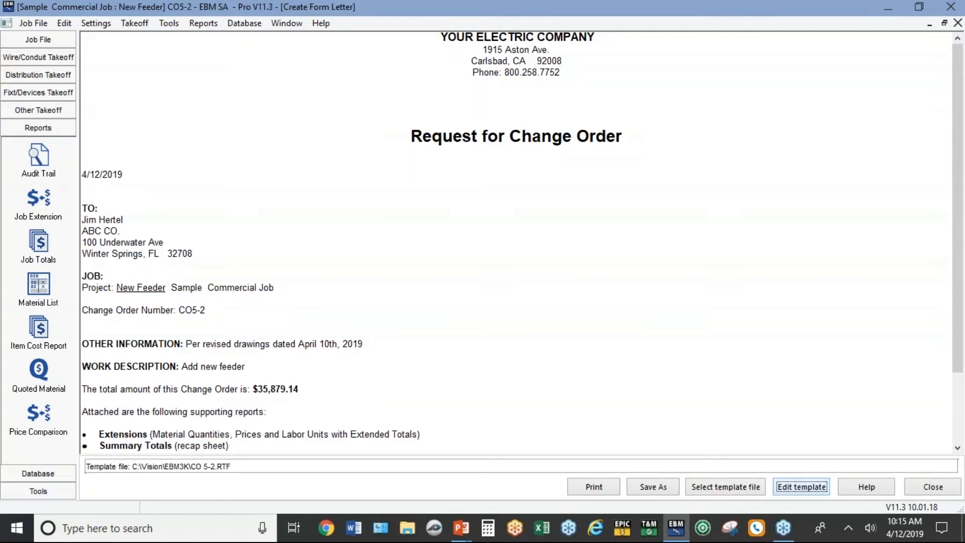
Set up another job extension with the Target price column, a 25% price factor and a 25% labor factor.
{"action": "left_click", "coordinate": [44, 197]}
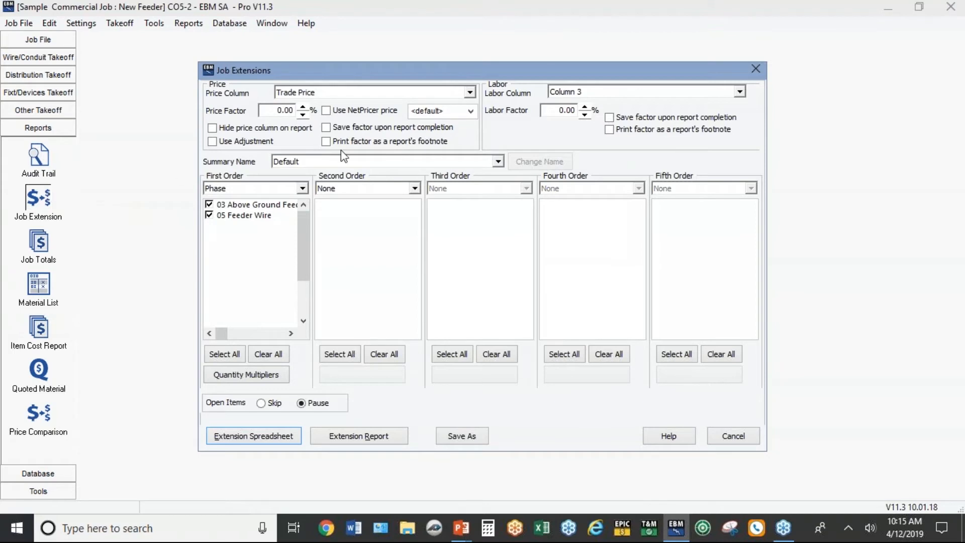
{"action": "left_click", "coordinate": [469, 93]}
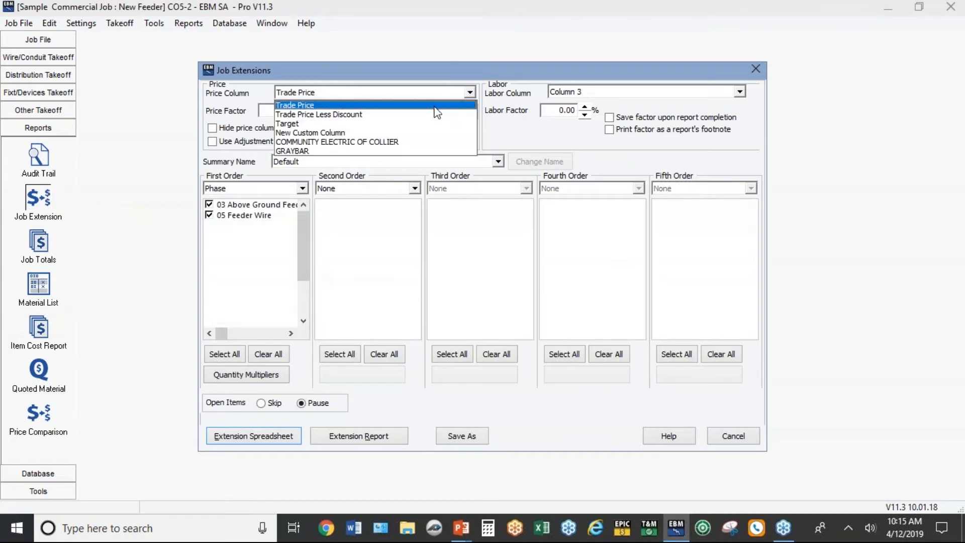
{"action": "left_click", "coordinate": [323, 126]}
{"action": "key", "text": "Tab"}
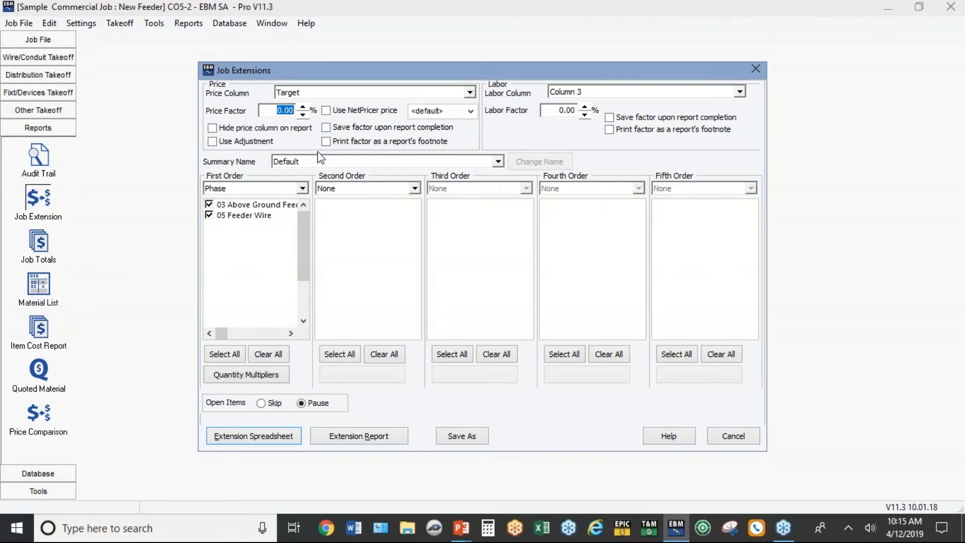
{"action": "type", "text": "25"}
{"action": "left_click", "coordinate": [563, 110]}
{"action": "double_click", "coordinate": [563, 109]}
{"action": "type", "text": "25"}
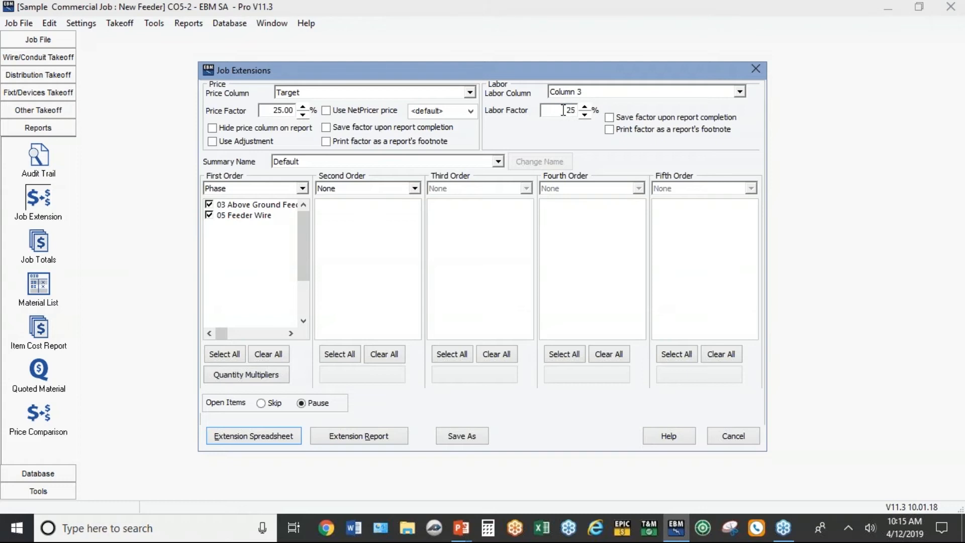